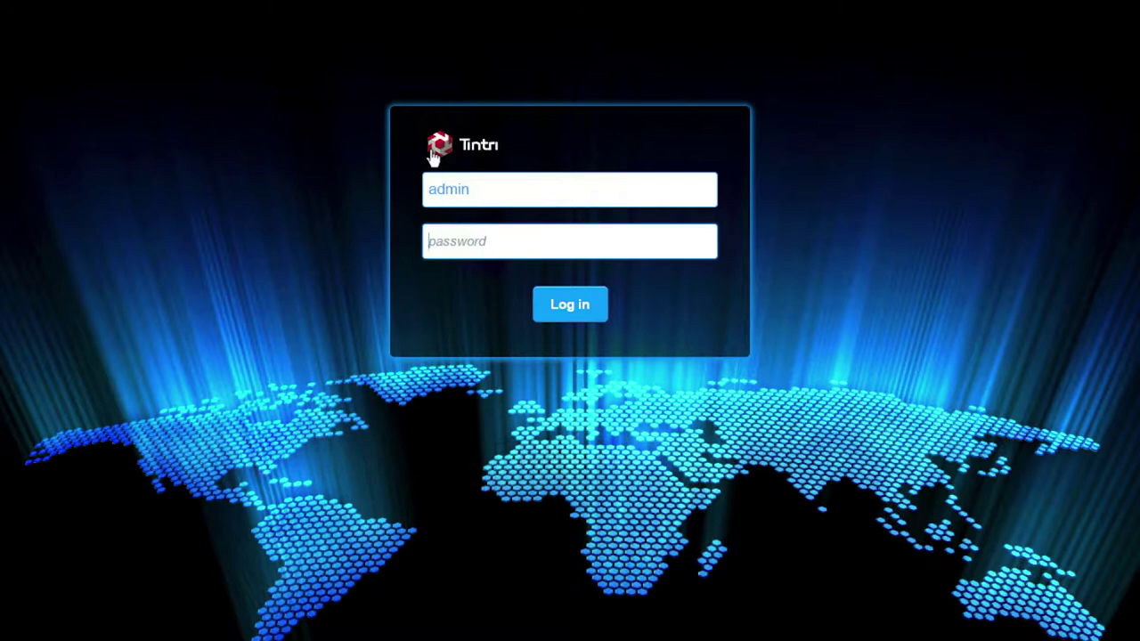
# Step: Sign in to Tintri Global Center with the account password
pyautogui.write('•••••••••')
pyautogui.click(583, 305)
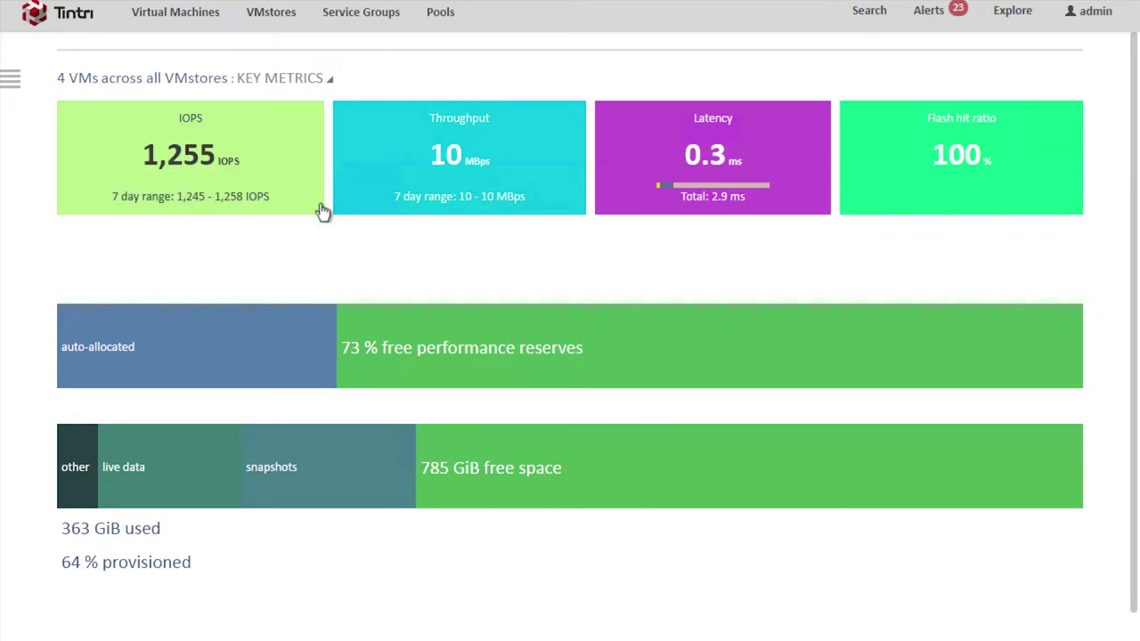
pyautogui.moveTo(667, 191)
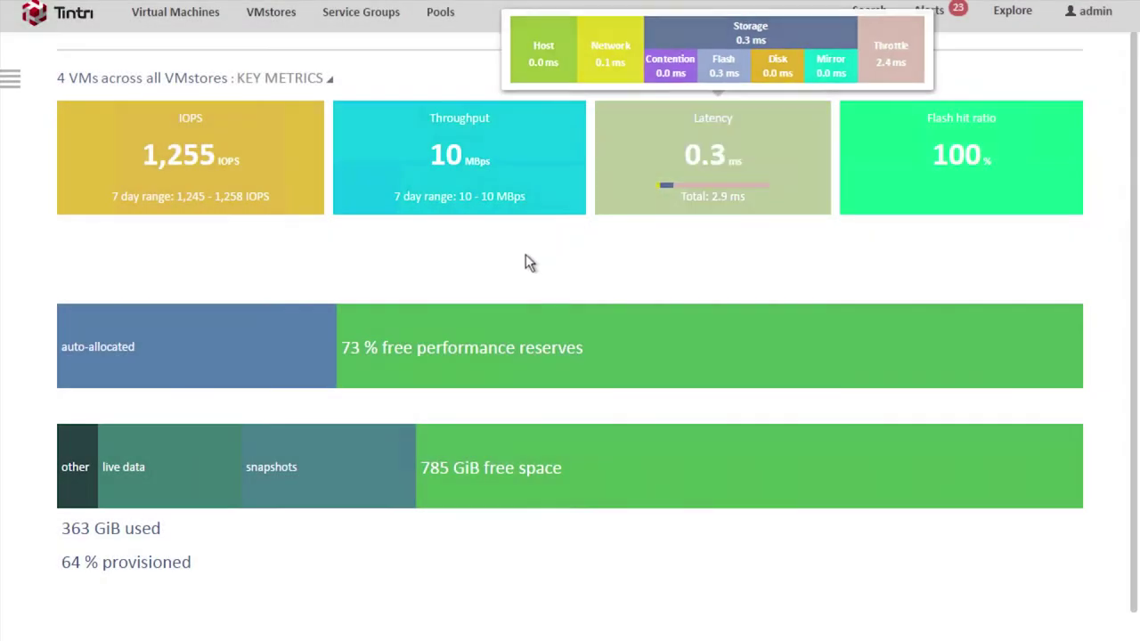
pyautogui.moveTo(390, 465)
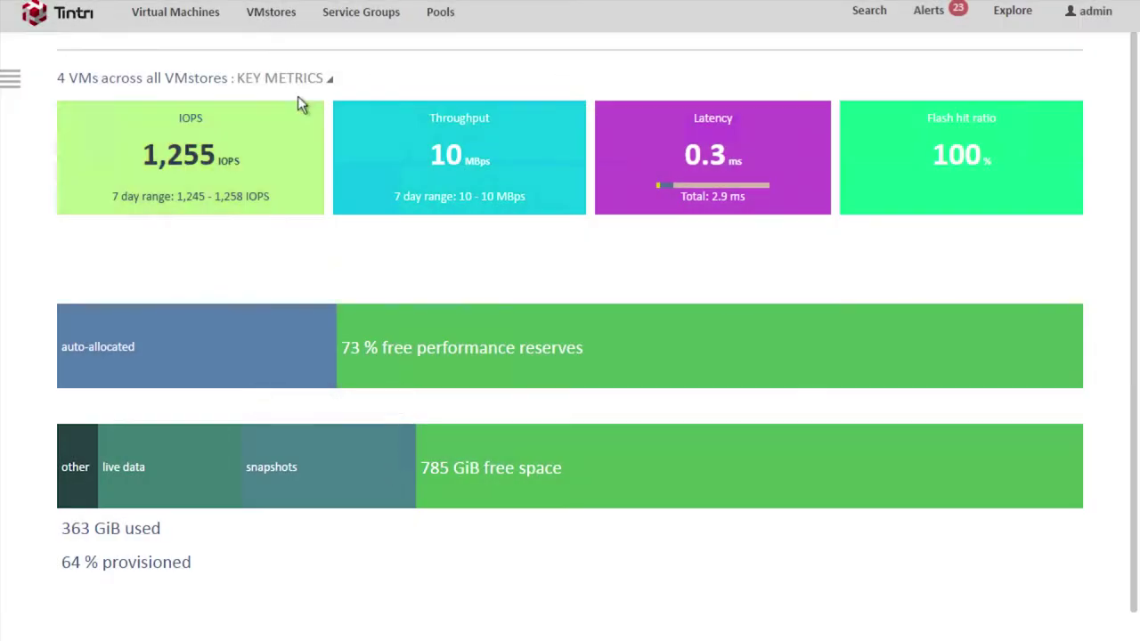
# Step: List the VMstores and view the Boston, LosAngeles, NewYork and Toronto statistics in turn
pyautogui.click(285, 16)
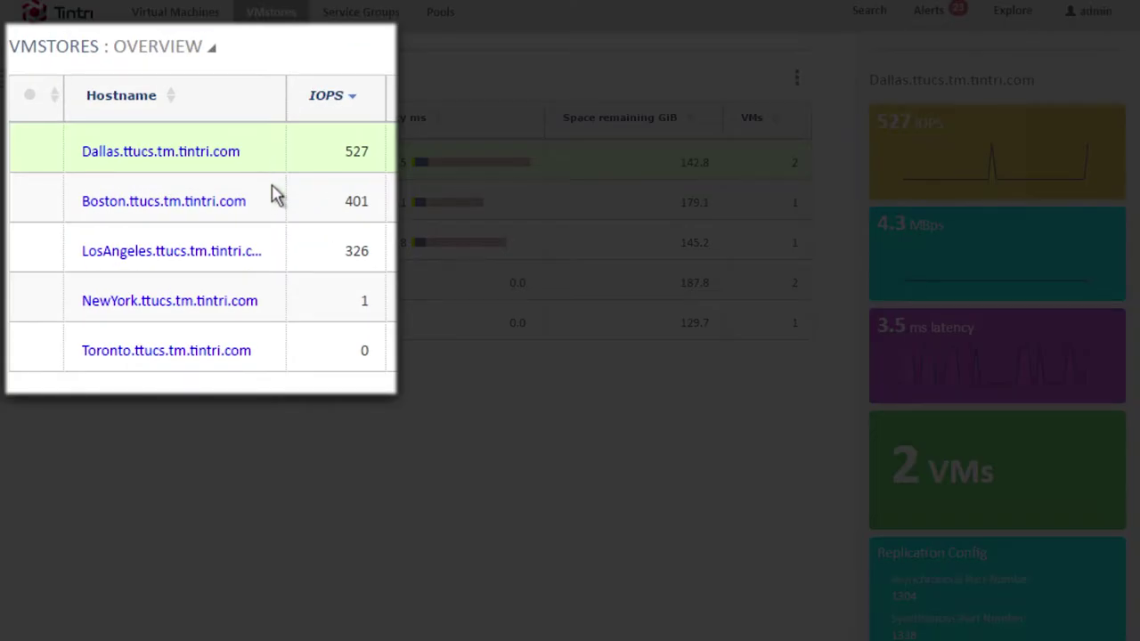
pyautogui.click(275, 195)
pyautogui.click(276, 250)
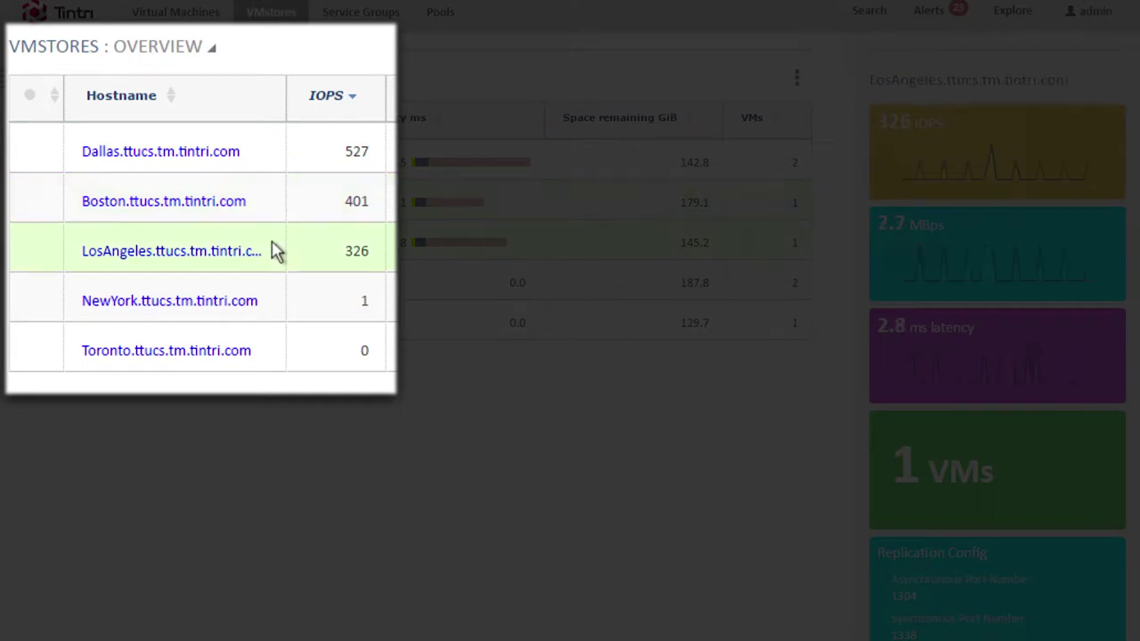
pyautogui.click(277, 298)
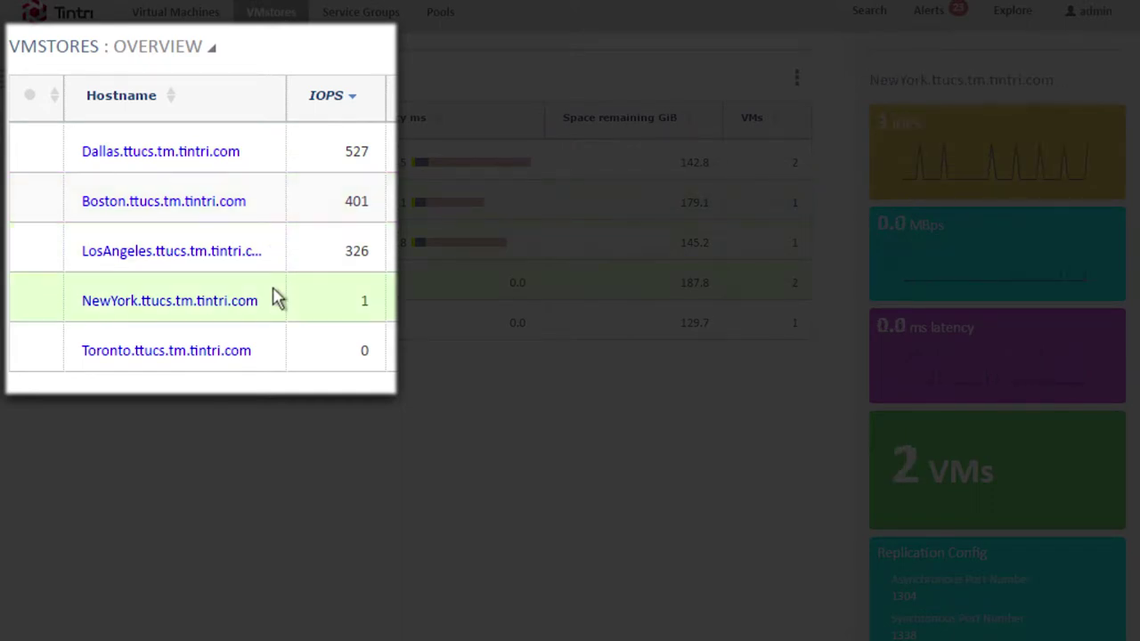
pyautogui.click(277, 354)
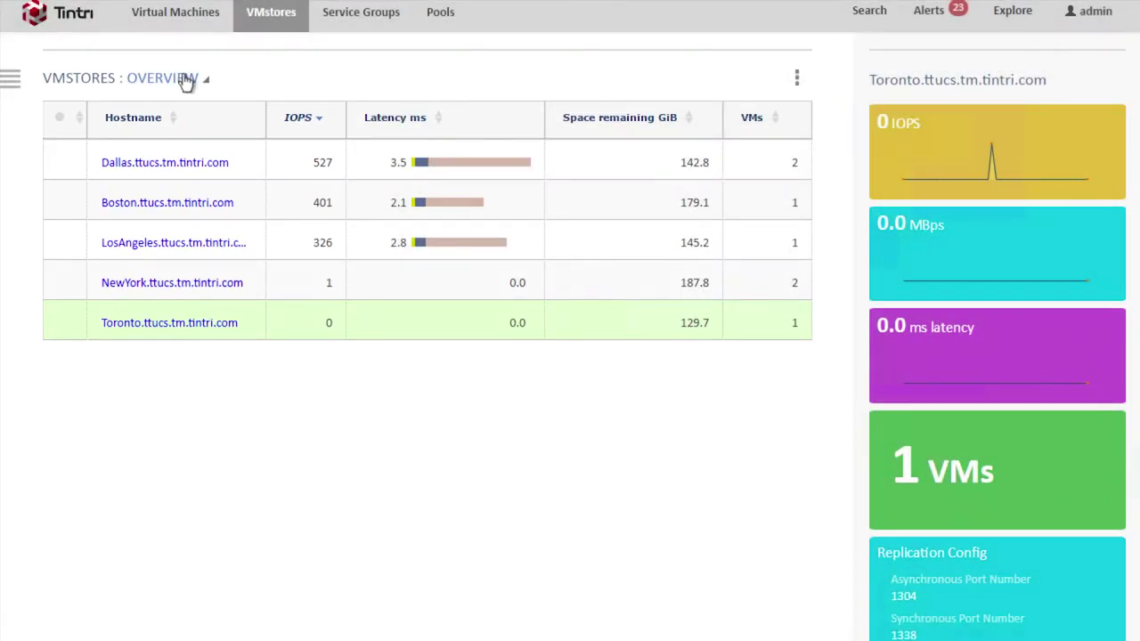
# Step: Switch VMstores to the Replication view, inspect Dallas-to-NewYork, then list the virtual machines
pyautogui.click(185, 81)
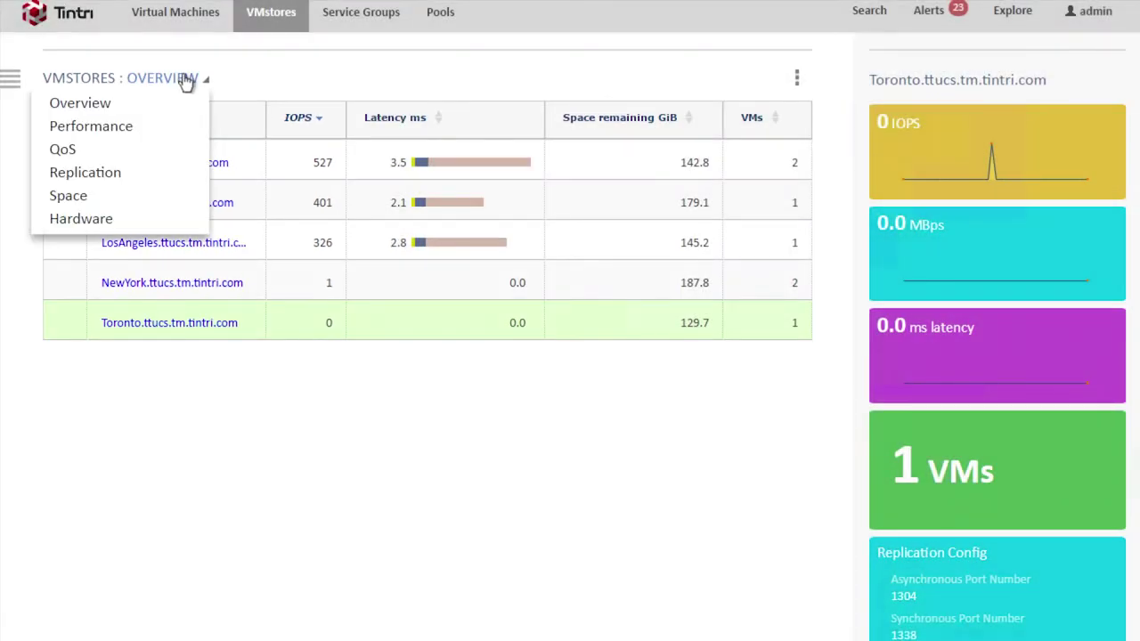
pyautogui.click(158, 172)
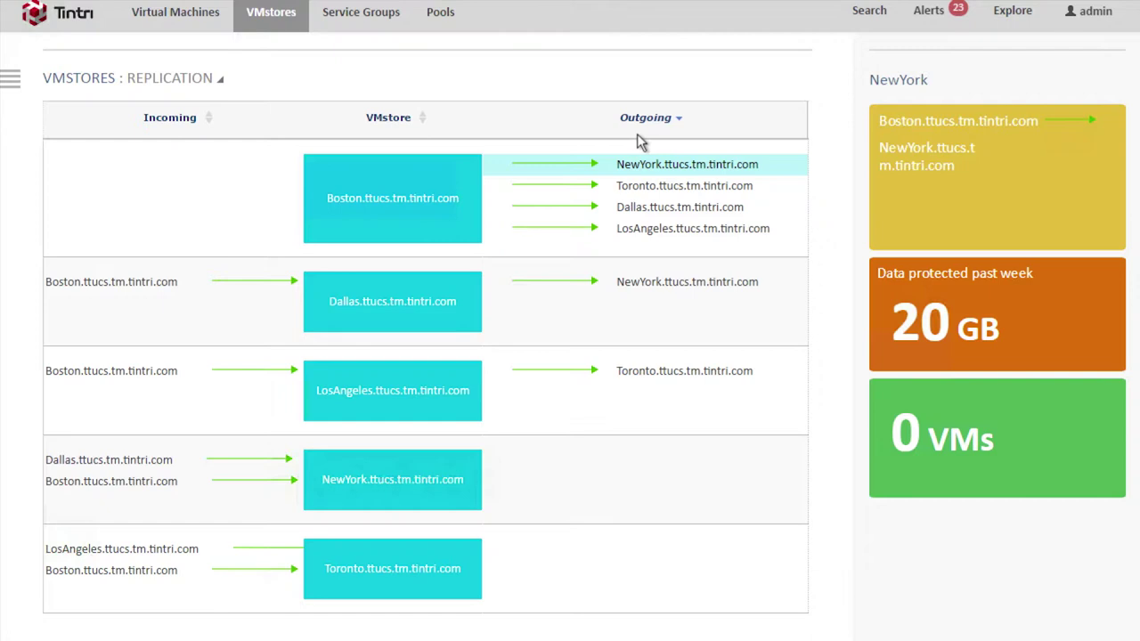
pyautogui.click(649, 280)
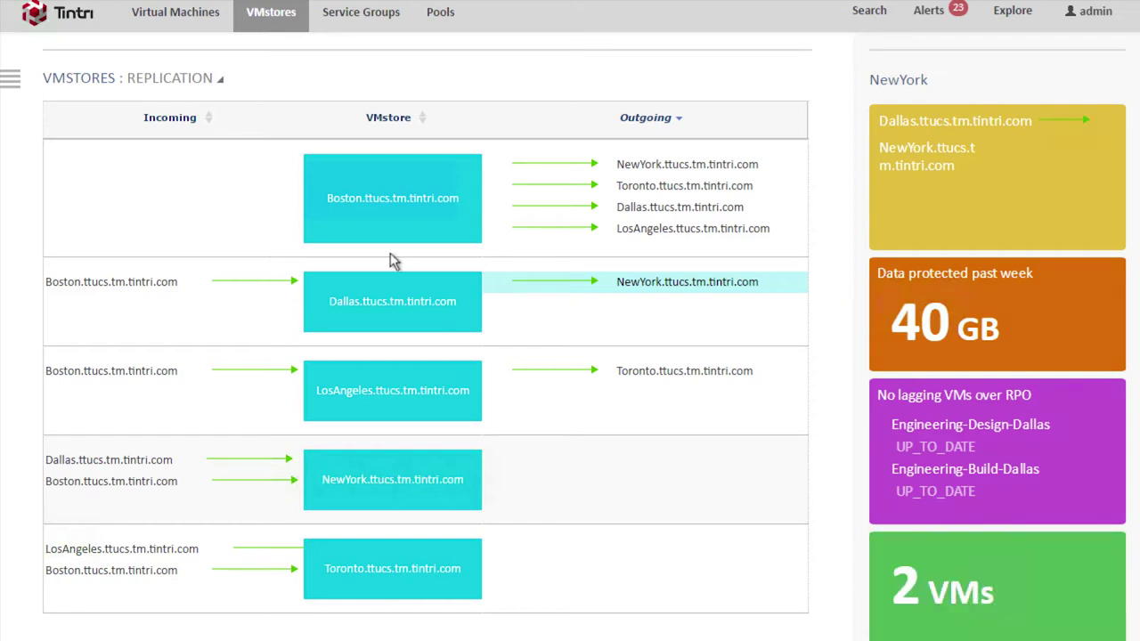
pyautogui.click(196, 15)
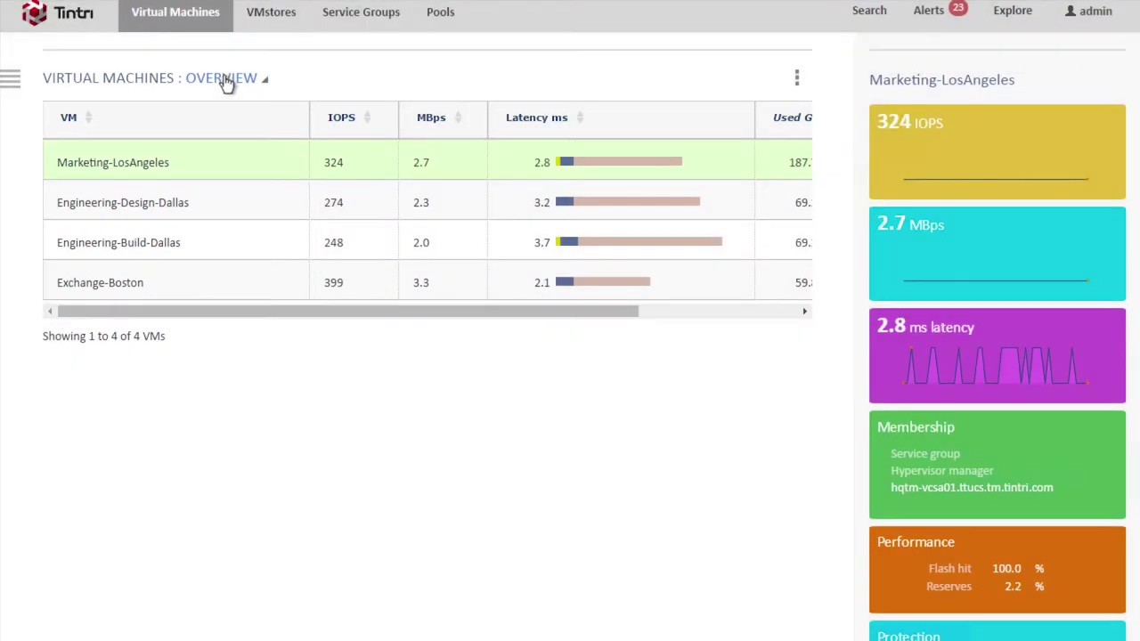
# Step: Show Exchange-Boston in the Protection view and list its three replication destinations
pyautogui.click(225, 78)
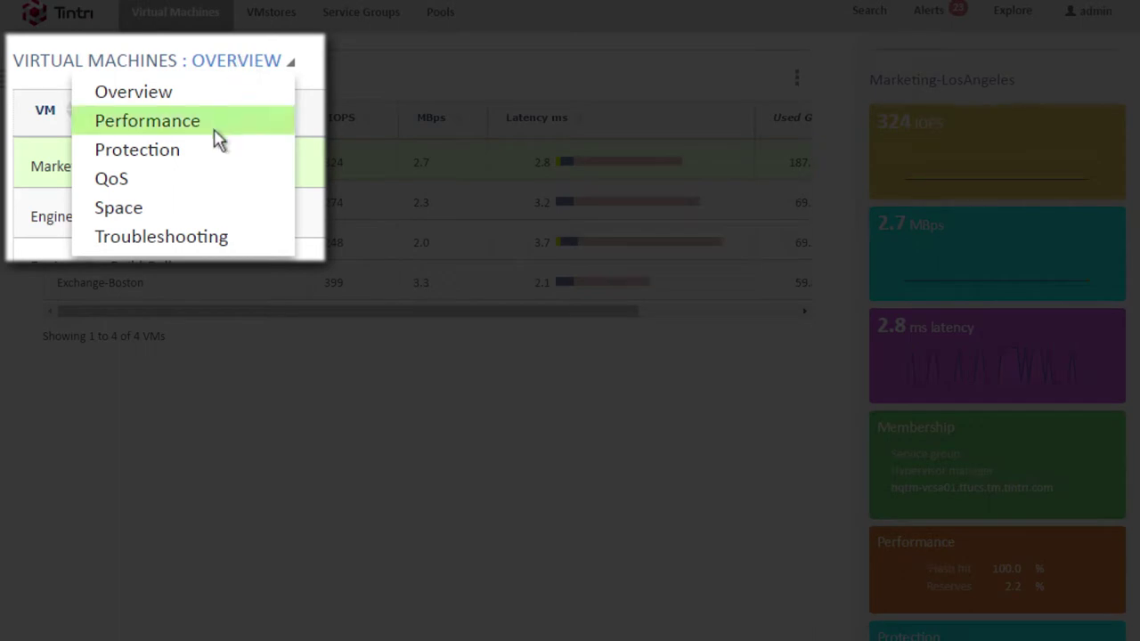
pyautogui.click(210, 155)
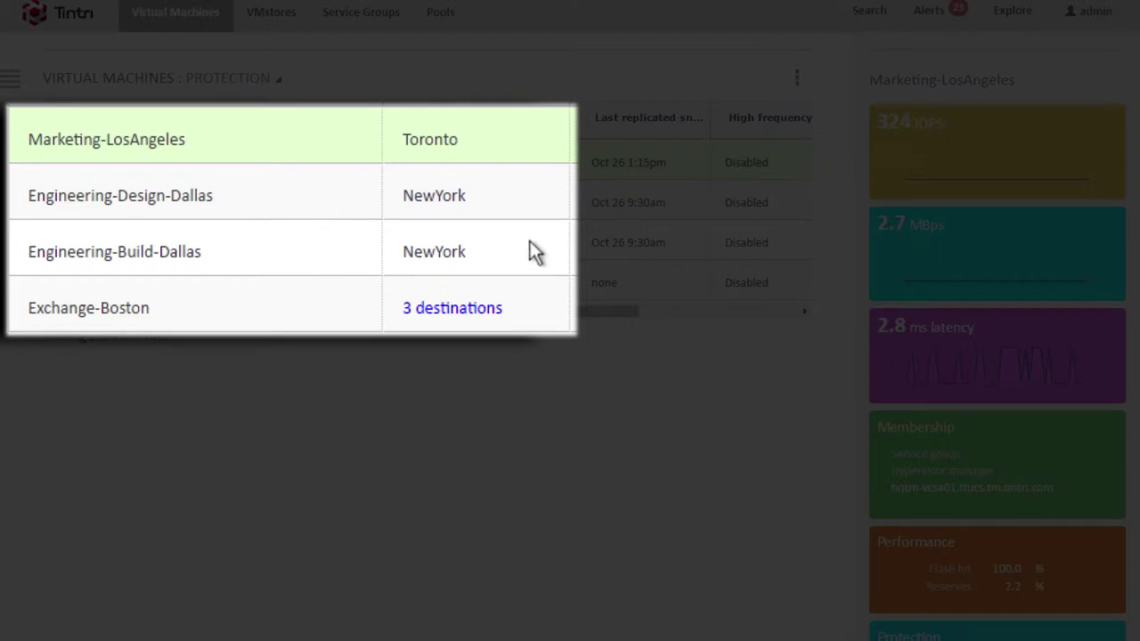
pyautogui.click(307, 306)
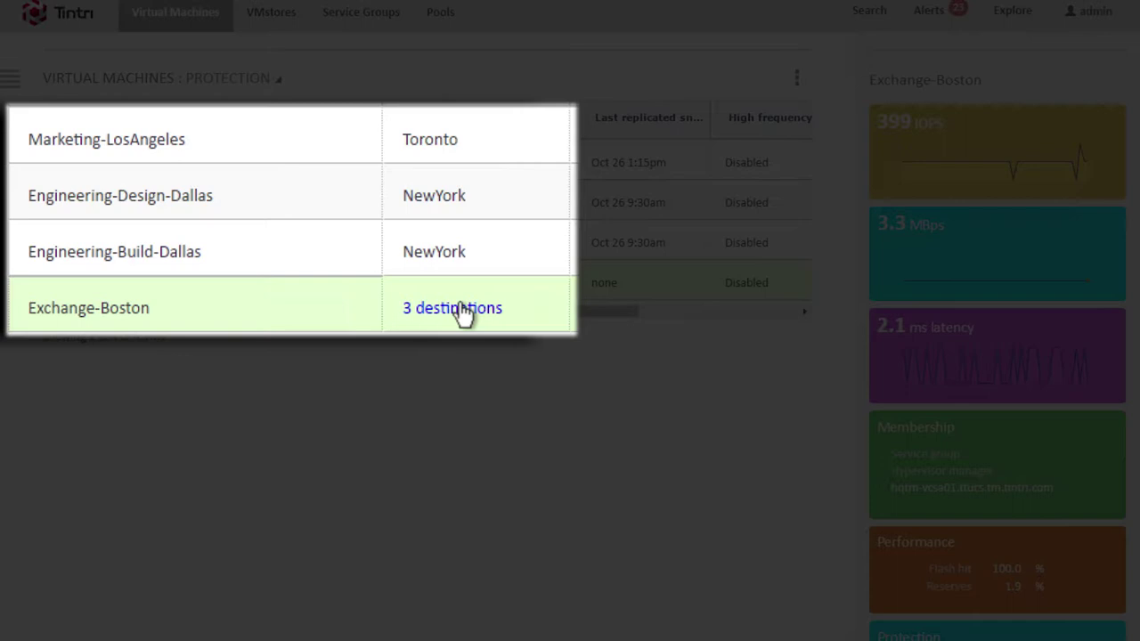
pyautogui.click(364, 281)
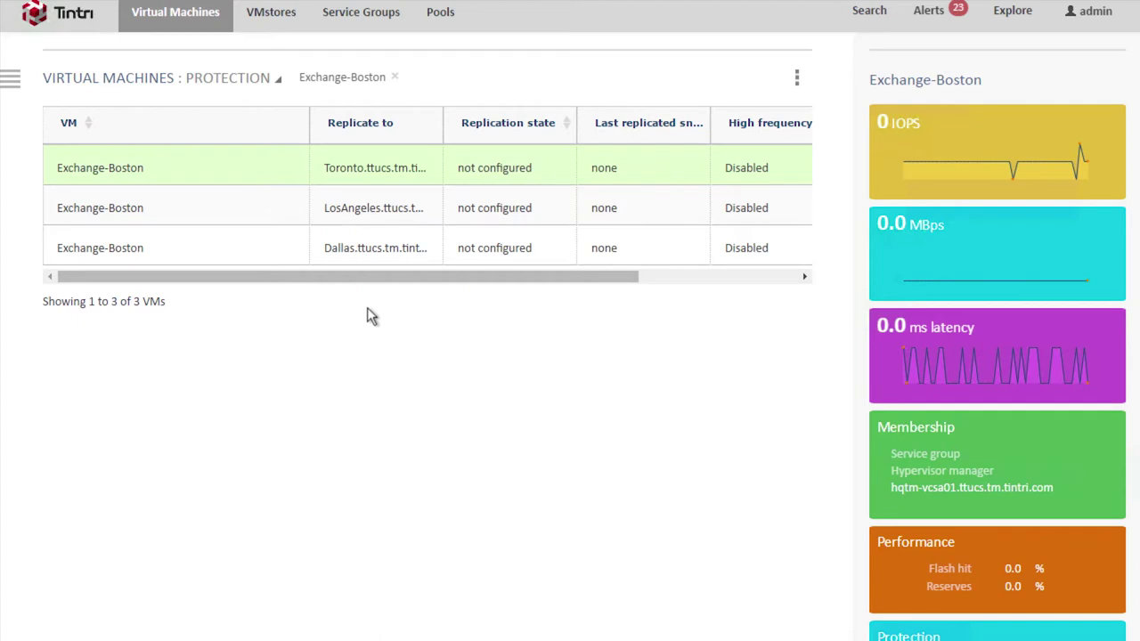
pyautogui.click(284, 215)
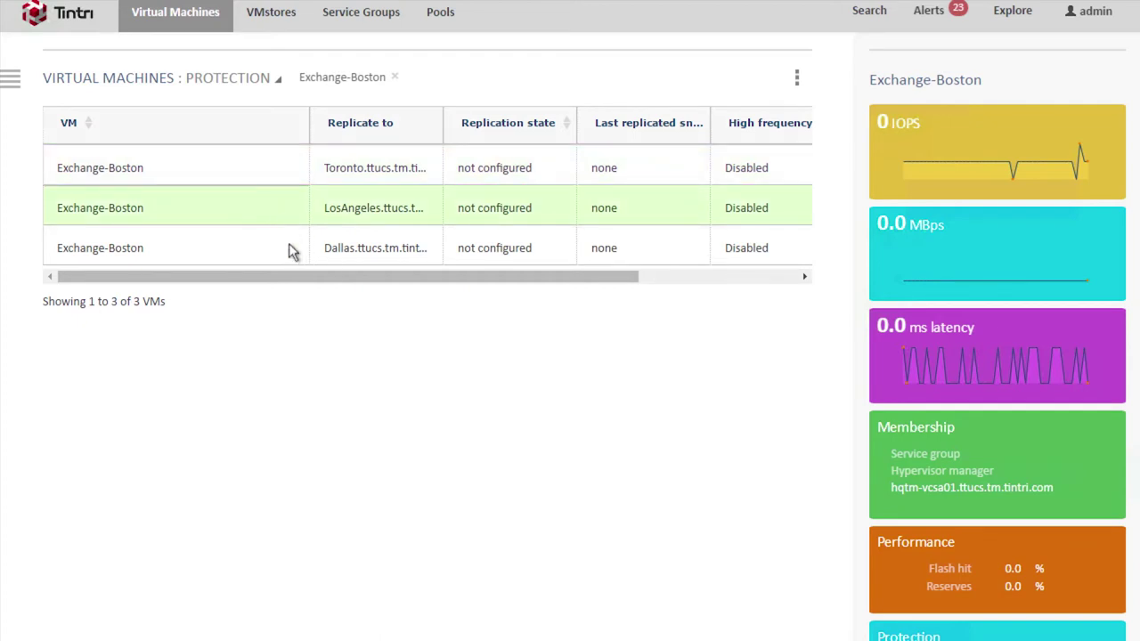
pyautogui.click(289, 247)
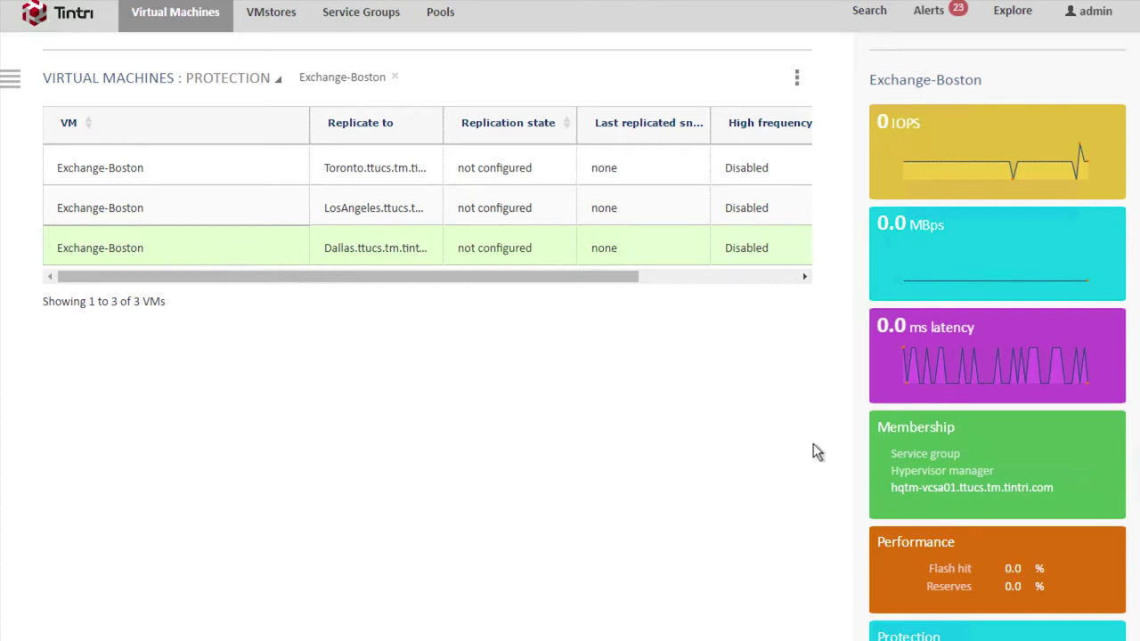
pyautogui.moveTo(1134, 376); pyautogui.dragTo(1136, 484)
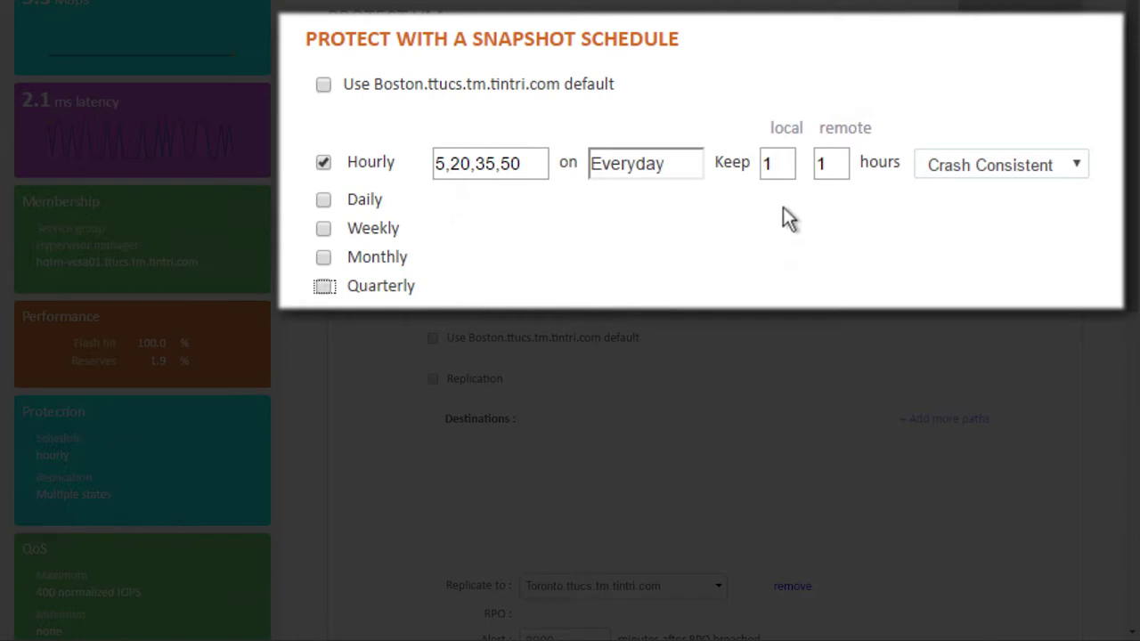
# Step: Keep the remote snapshot retention at 1 hour, correcting a mistyped 7
pyautogui.doubleClick(827, 165)
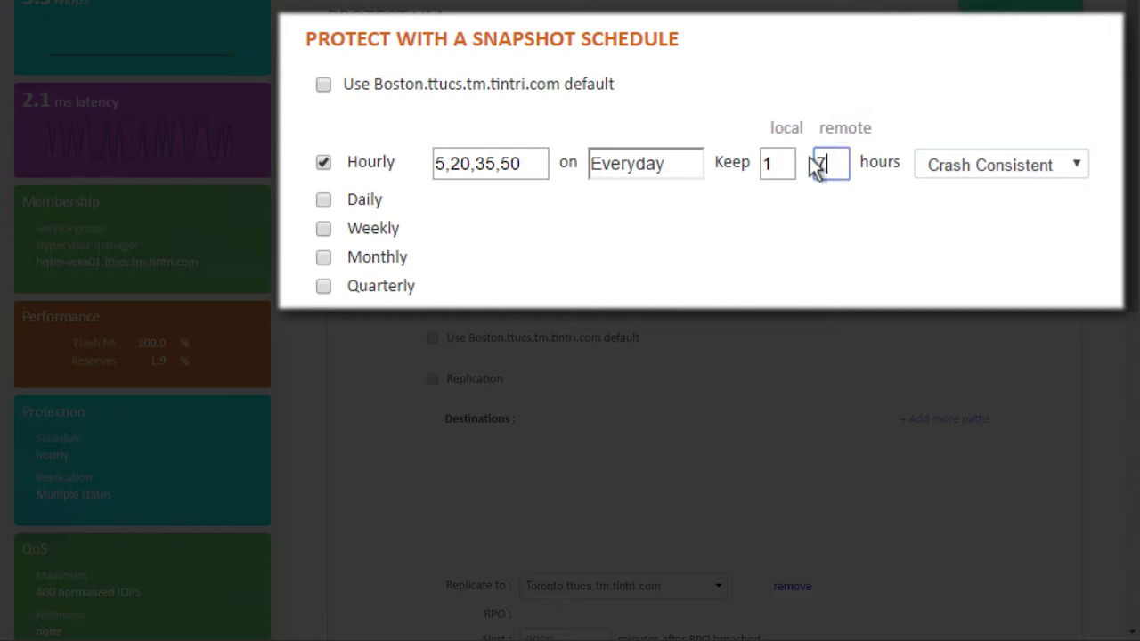
pyautogui.write('7')
pyautogui.press('BackSpace')
pyautogui.write('1')
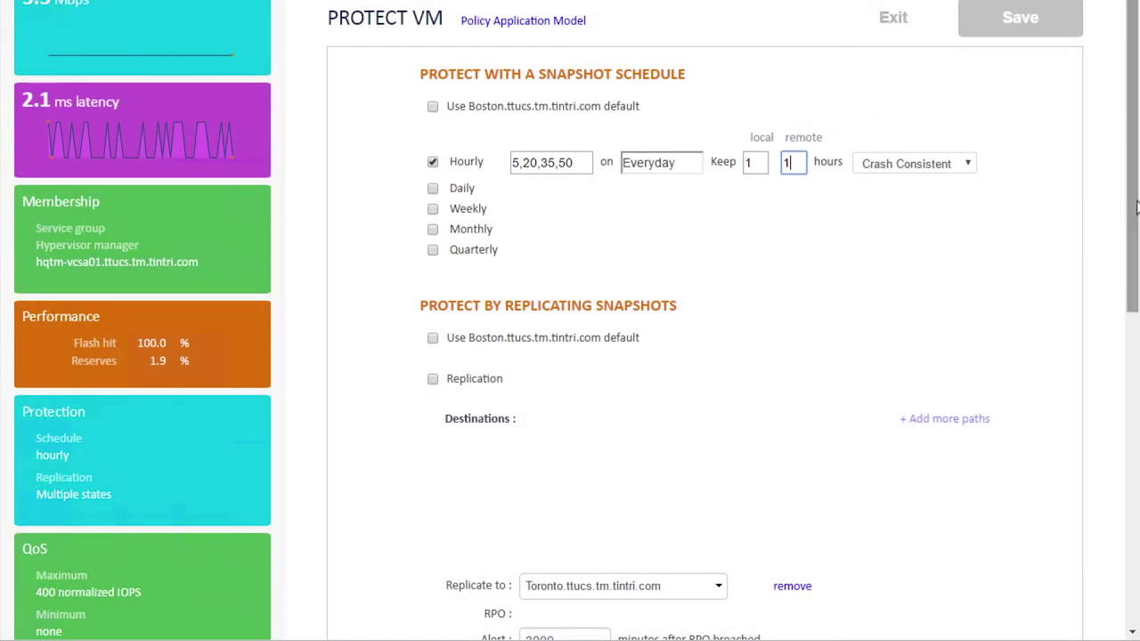
pyautogui.moveTo(1133, 207); pyautogui.dragTo(1137, 368)
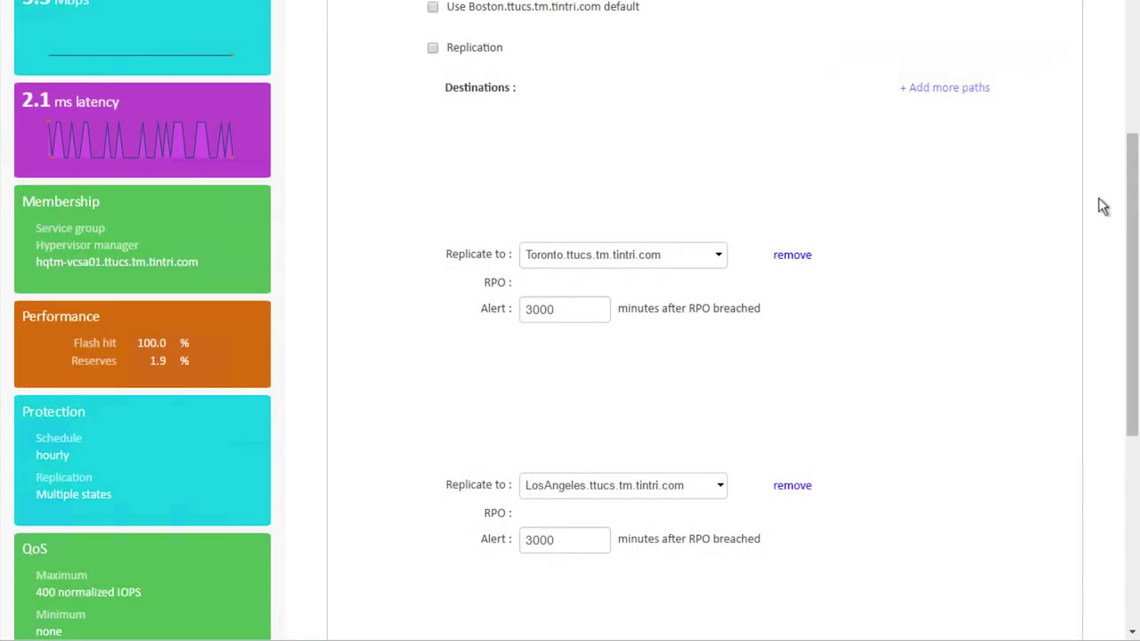
# Step: Add NewYork.ttucs.tm.tintri.com as a destination alerting 3000 minutes after an RPO breach
pyautogui.moveTo(1136, 221); pyautogui.dragTo(1136, 420)
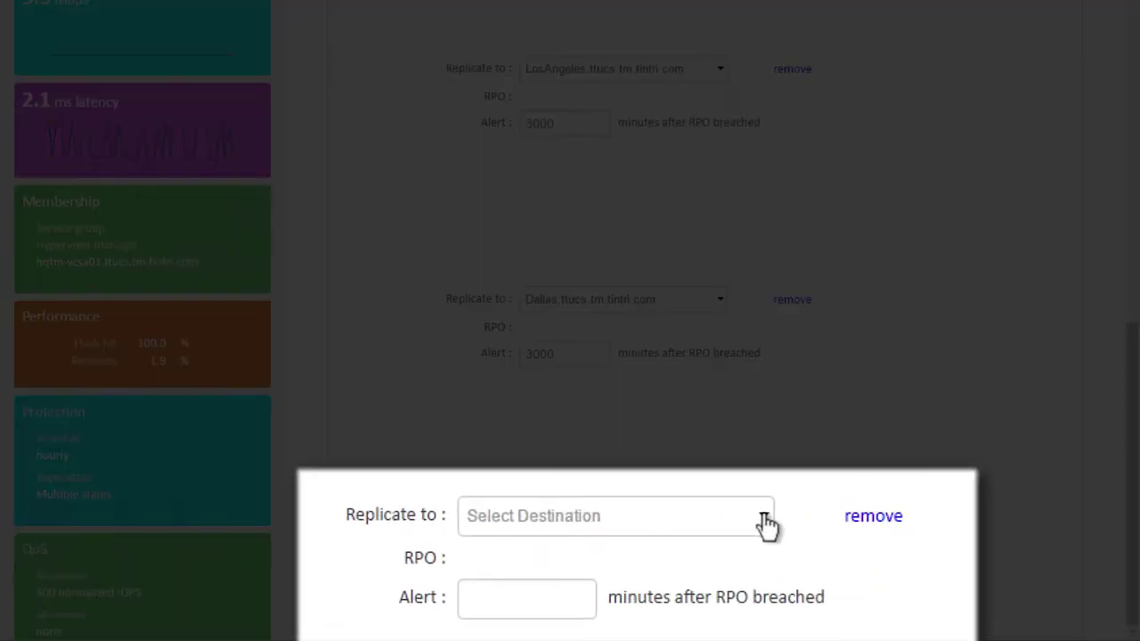
pyautogui.click(764, 521)
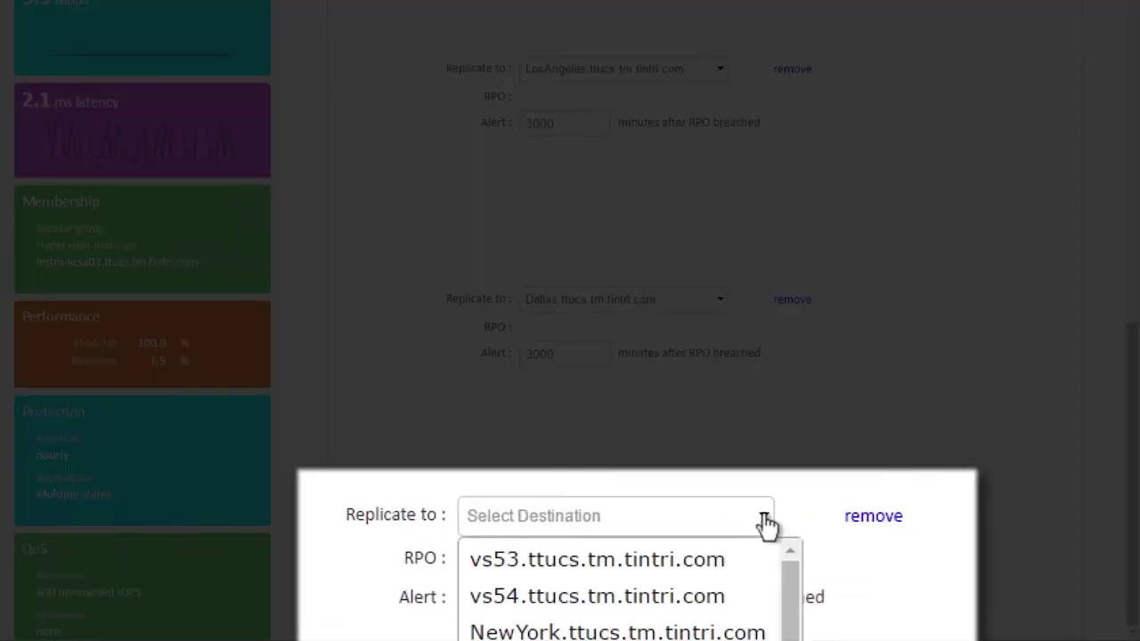
pyautogui.click(725, 631)
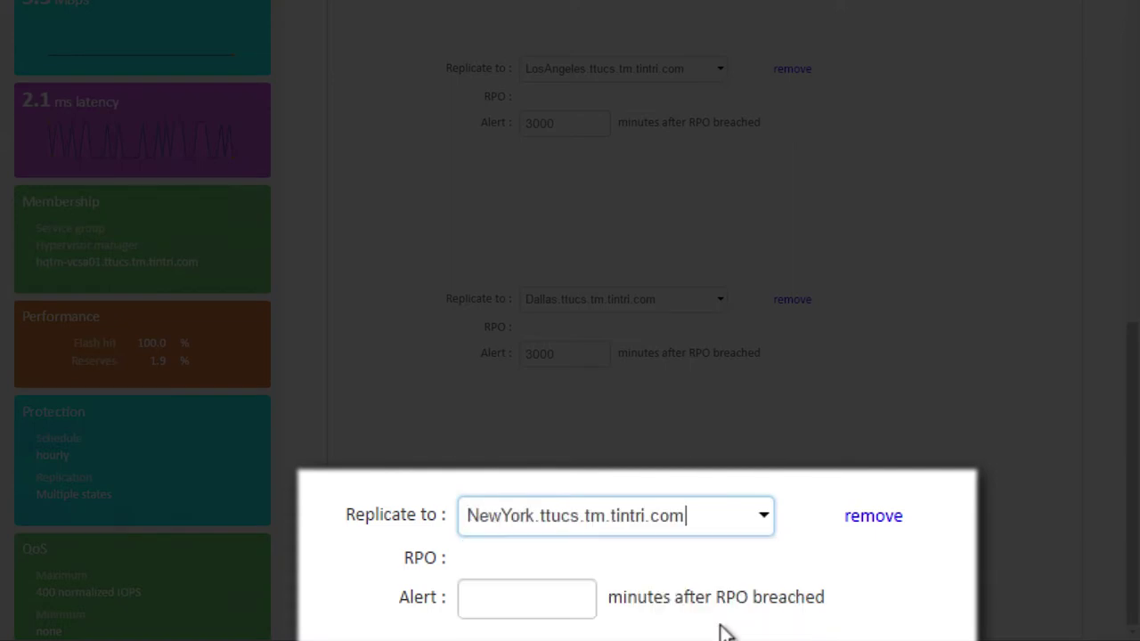
pyautogui.click(554, 602)
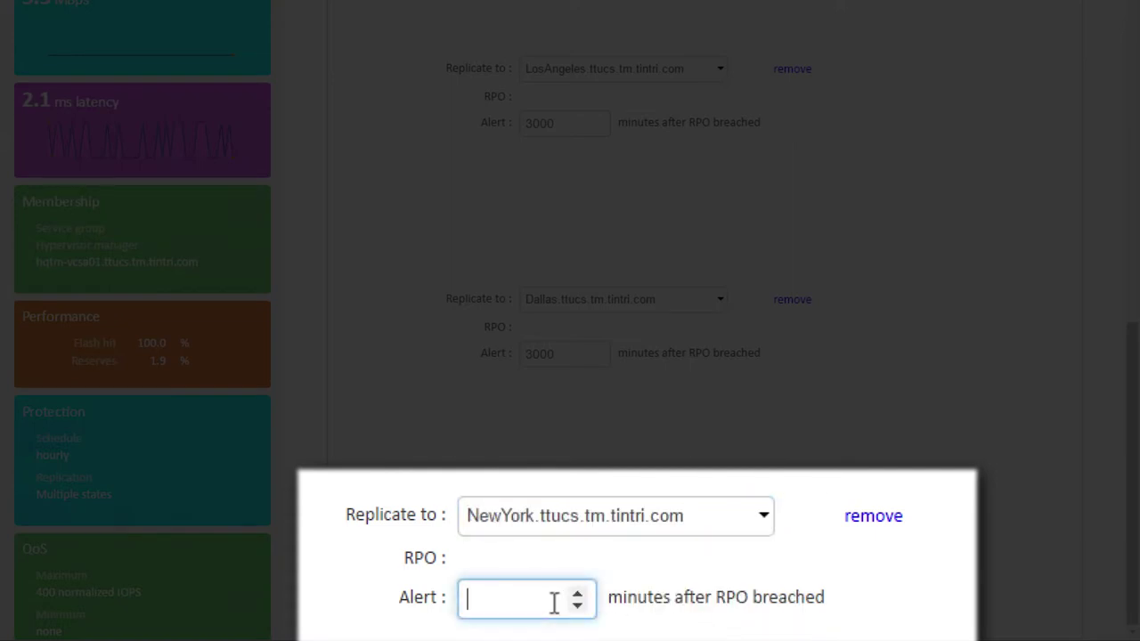
pyautogui.write('3000')
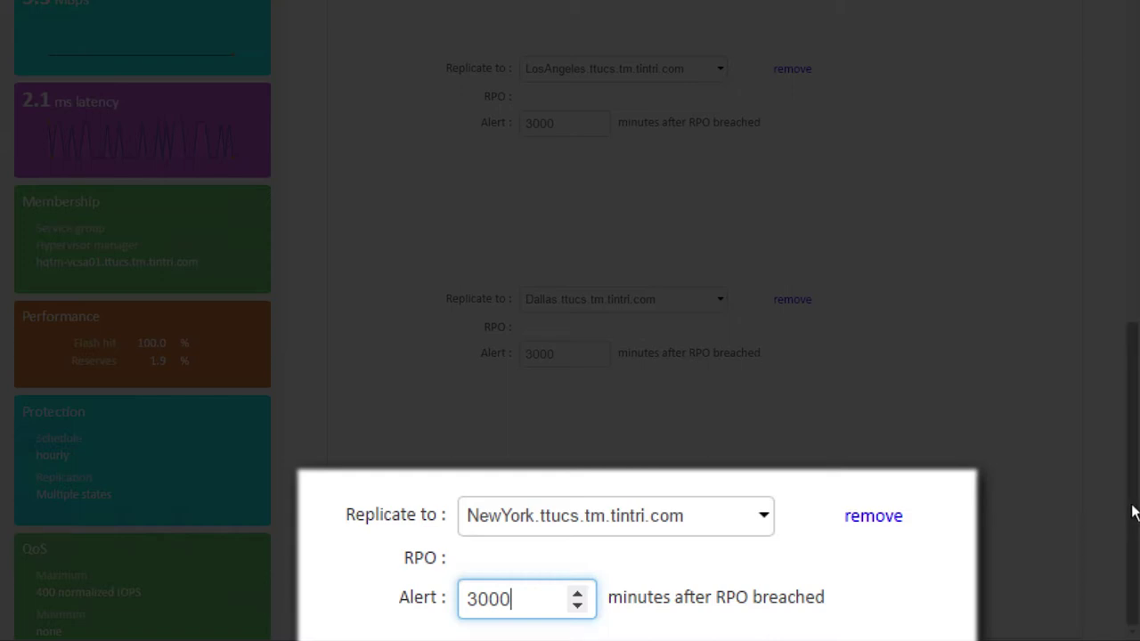
pyautogui.scroll(1, 1126, 330)
pyautogui.scroll(10, 1126, 330)
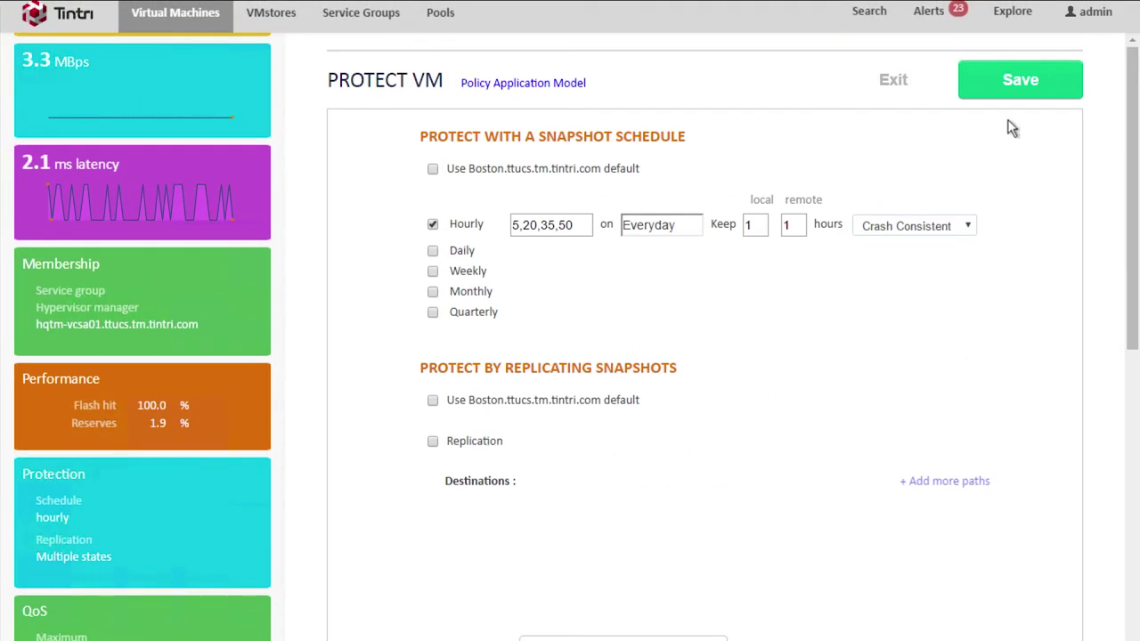
# Step: Save the Protect VM settings, dismiss the confirmation, and exit to the protection list
pyautogui.click(1007, 87)
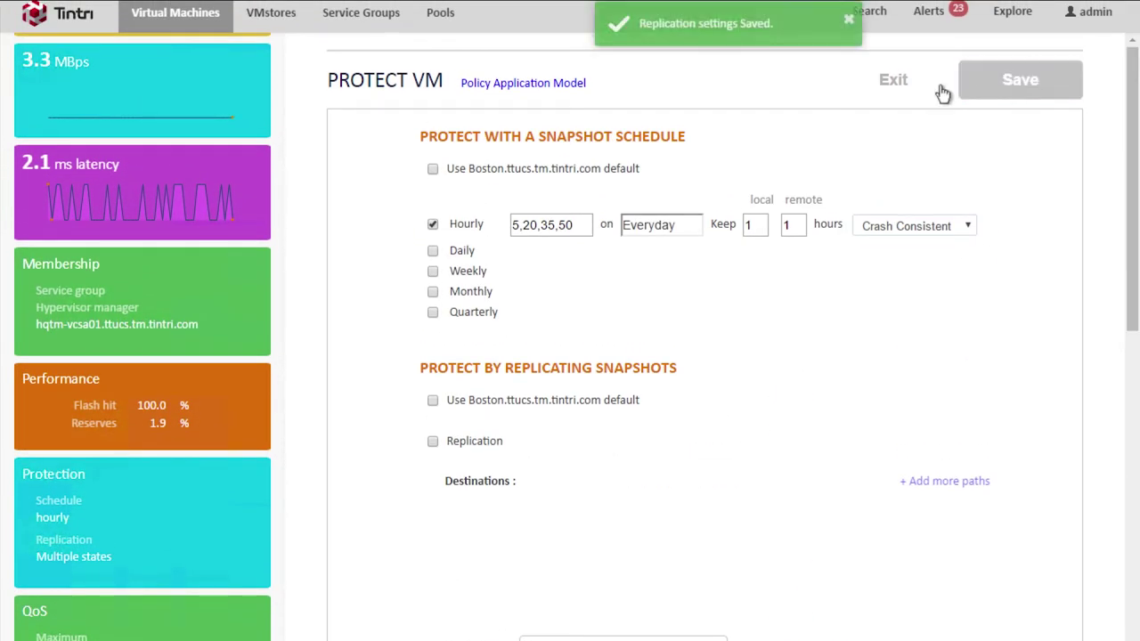
pyautogui.click(848, 24)
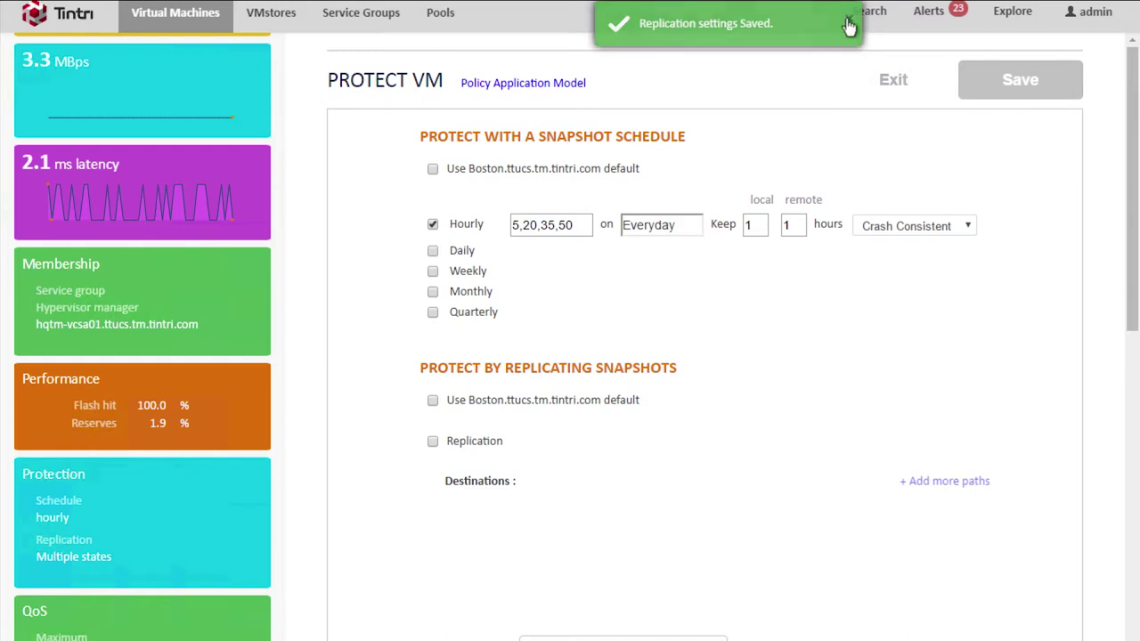
pyautogui.click(888, 85)
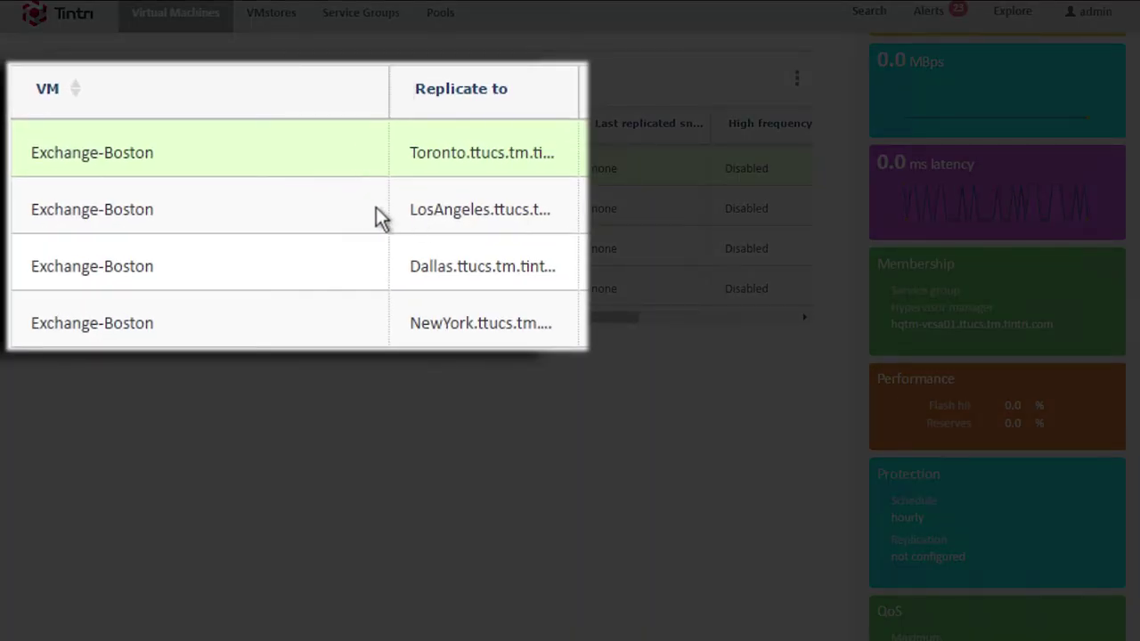
# Step: Select Exchange-Boston's LosAngeles, Dallas and NewYork destination rows in turn
pyautogui.click(368, 205)
pyautogui.click(368, 268)
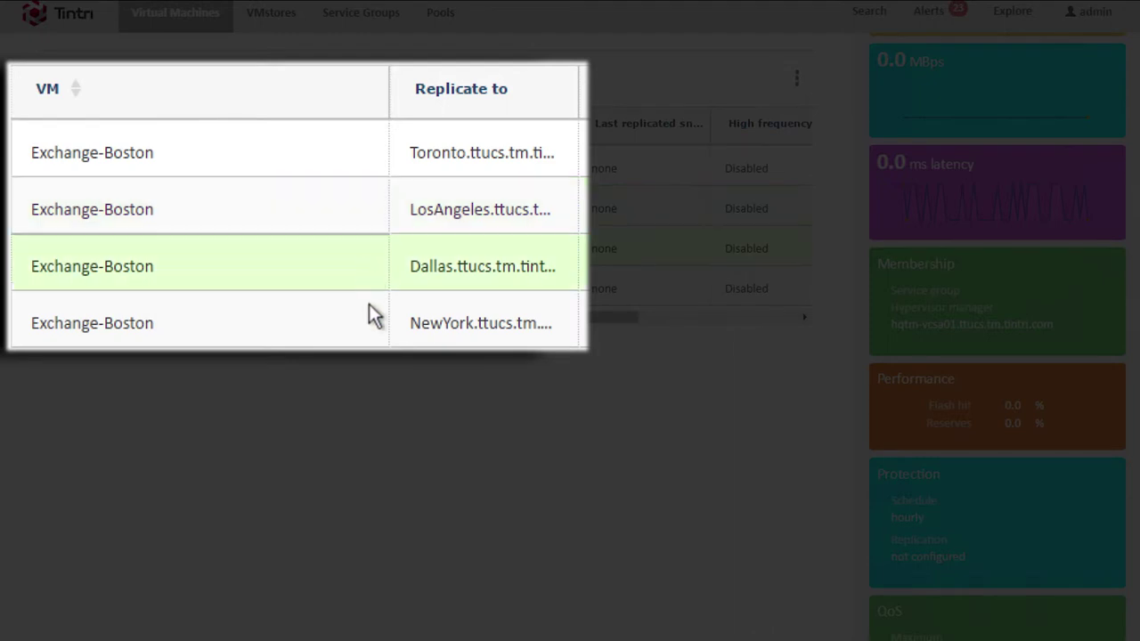
pyautogui.click(371, 314)
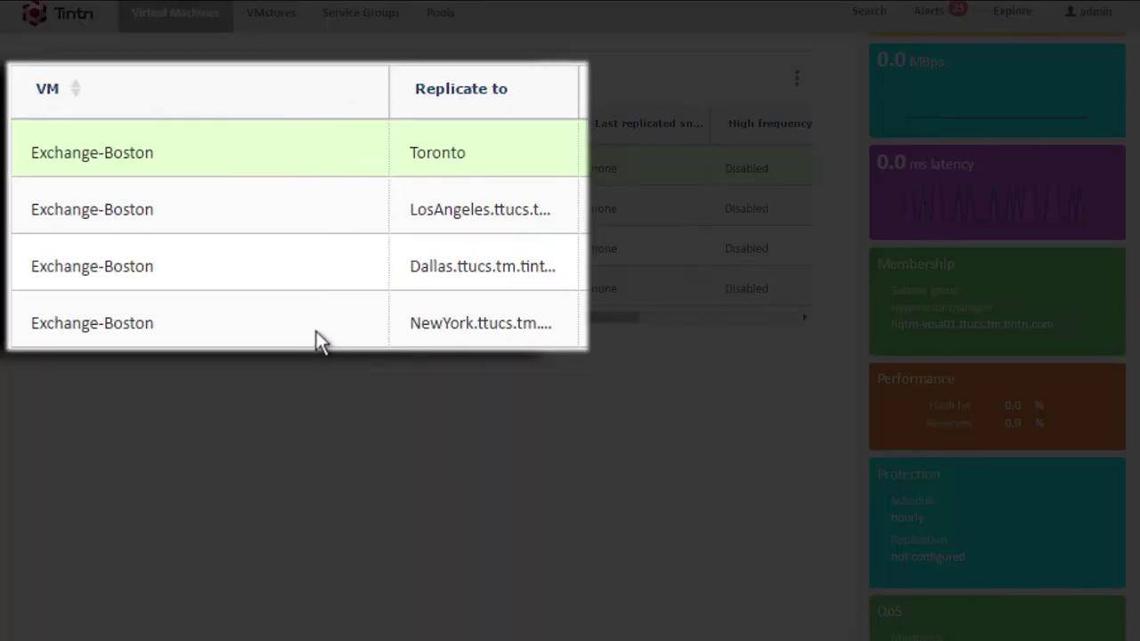
pyautogui.click(316, 331)
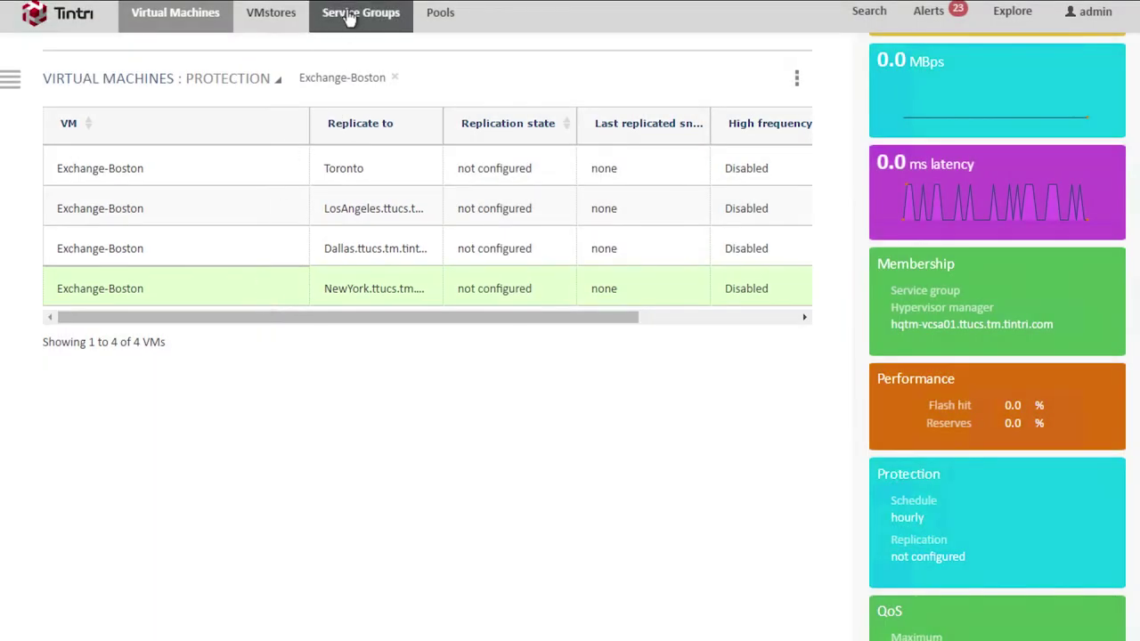
pyautogui.click(350, 18)
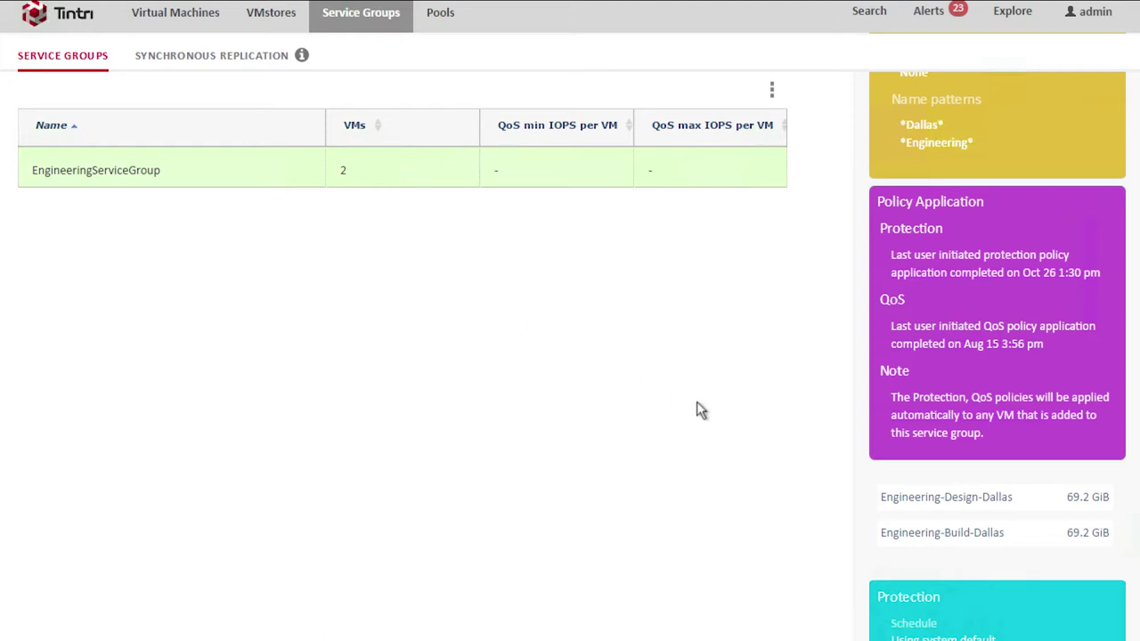
pyautogui.moveTo(931, 504)
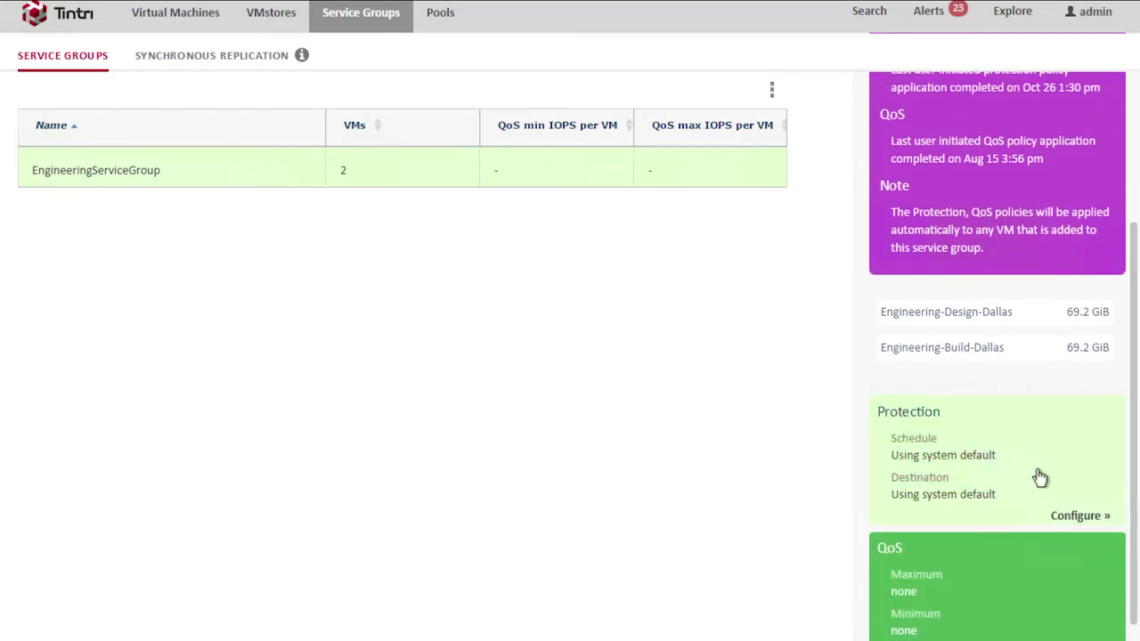
pyautogui.click(1066, 519)
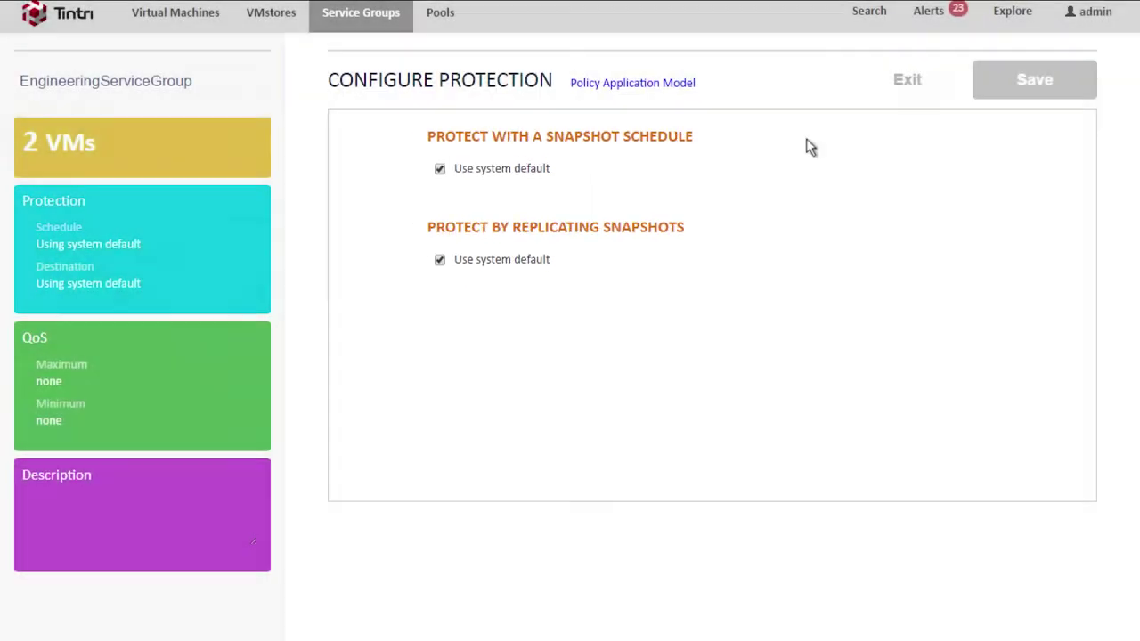
pyautogui.click(908, 81)
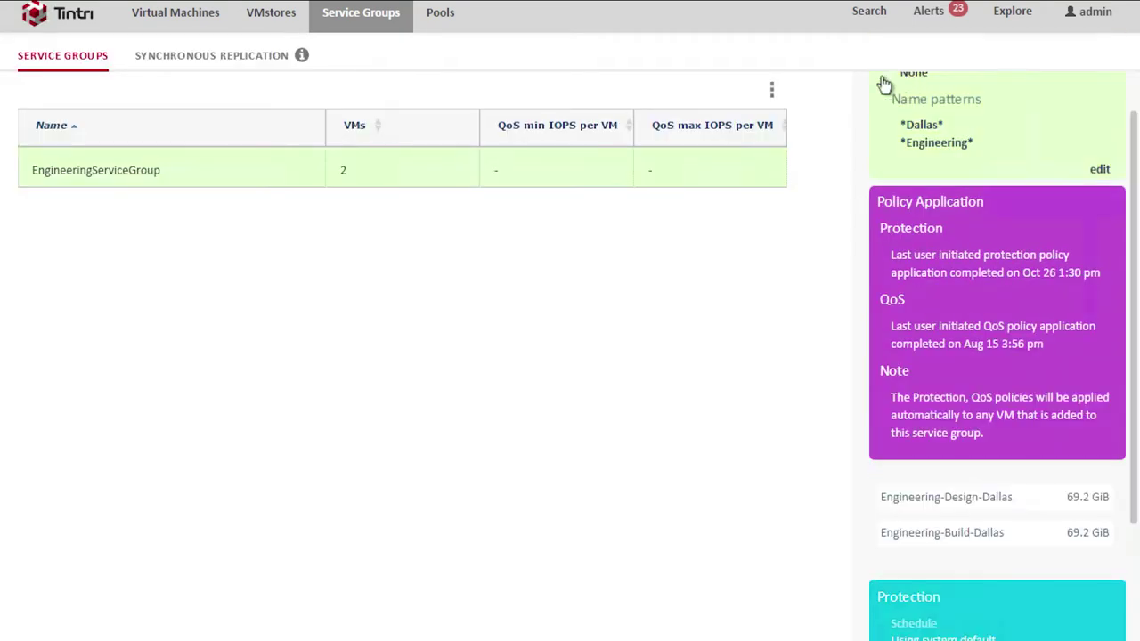
# Step: Return to the Virtual Machines table and clear the Exchange-Boston filter
pyautogui.click(183, 16)
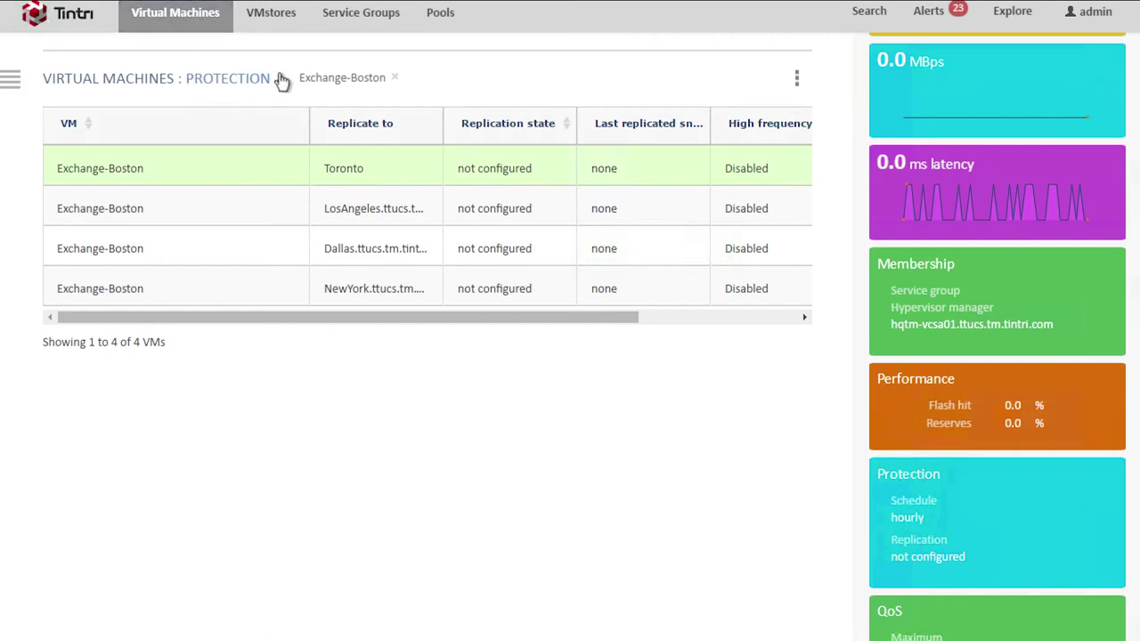
pyautogui.click(395, 77)
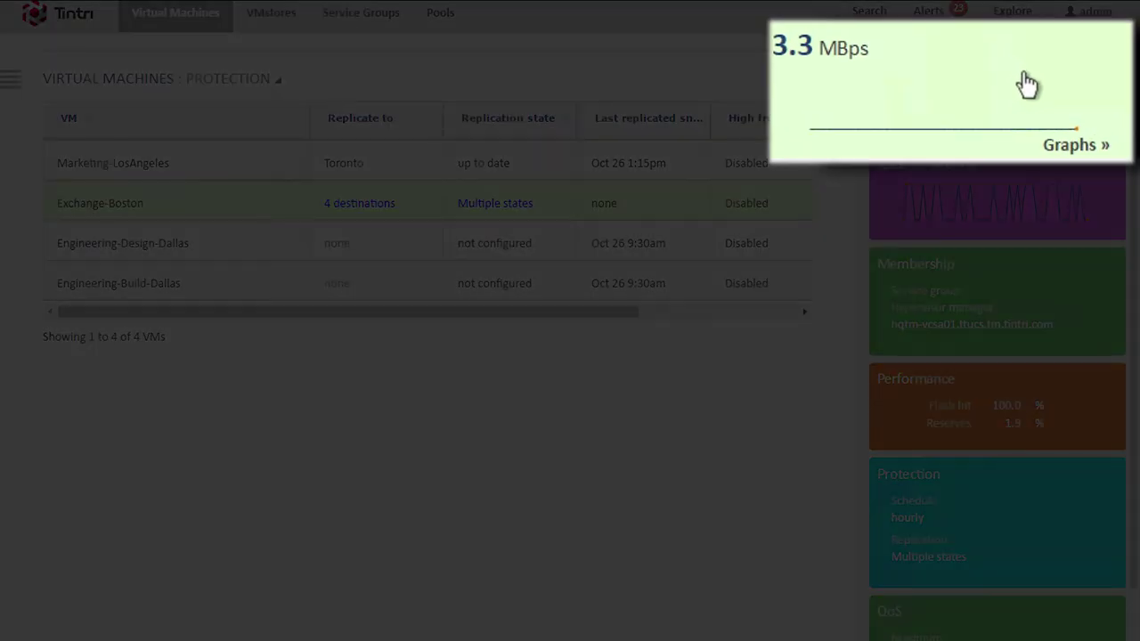
# Step: In the VM's Graphs view, replace Throughput with MBytes Remaining and Replication Rate charts
pyautogui.click(1077, 147)
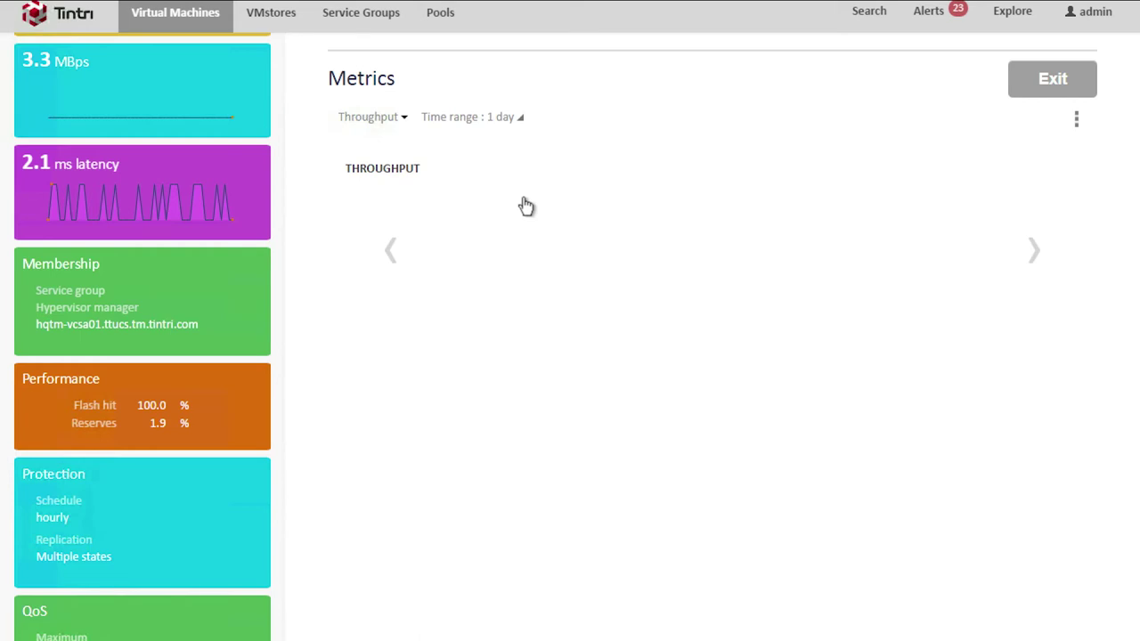
pyautogui.click(387, 124)
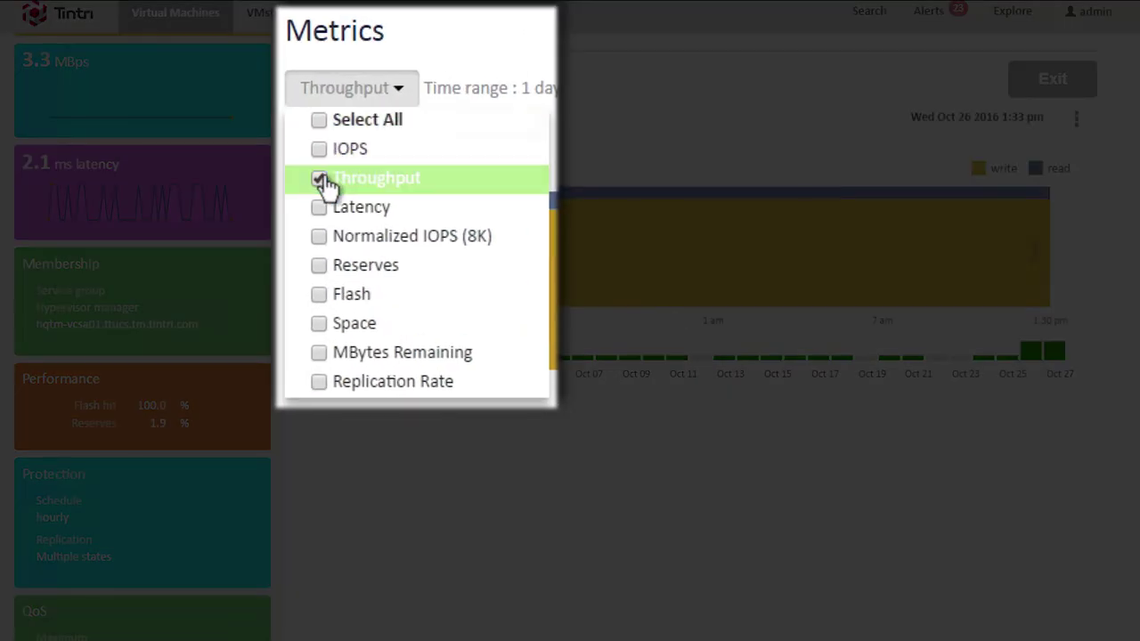
pyautogui.click(319, 178)
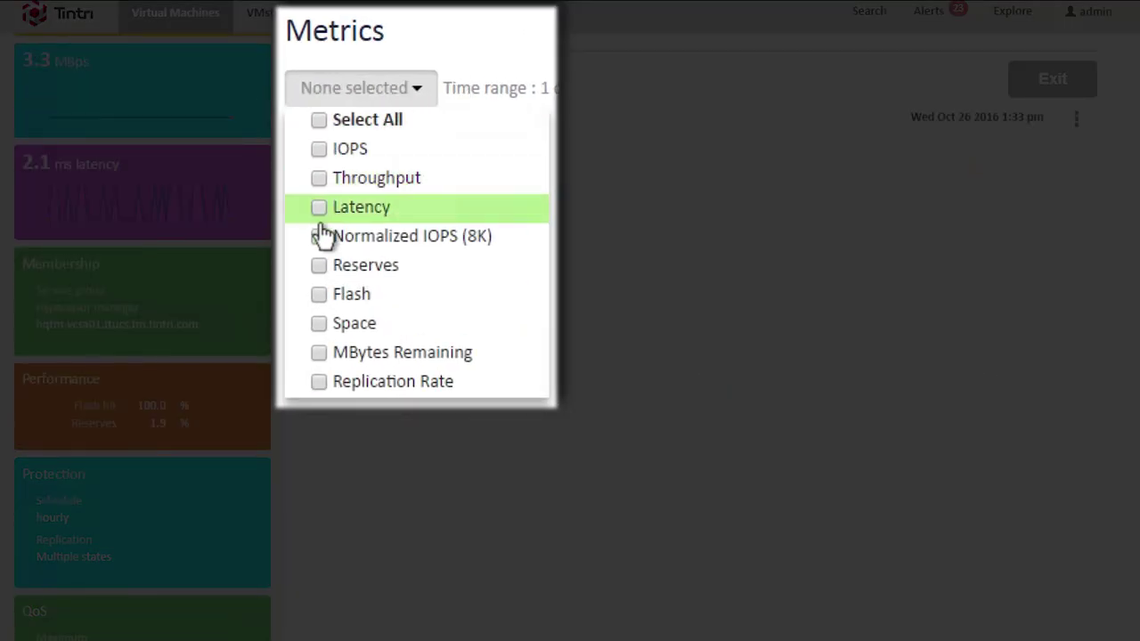
pyautogui.click(319, 355)
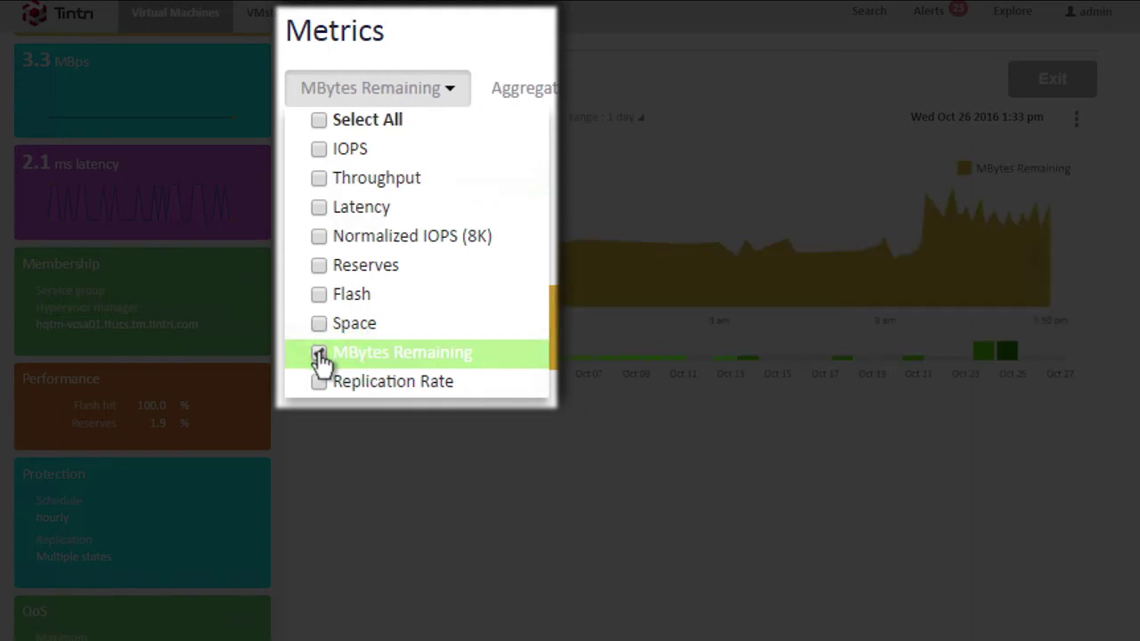
pyautogui.click(319, 385)
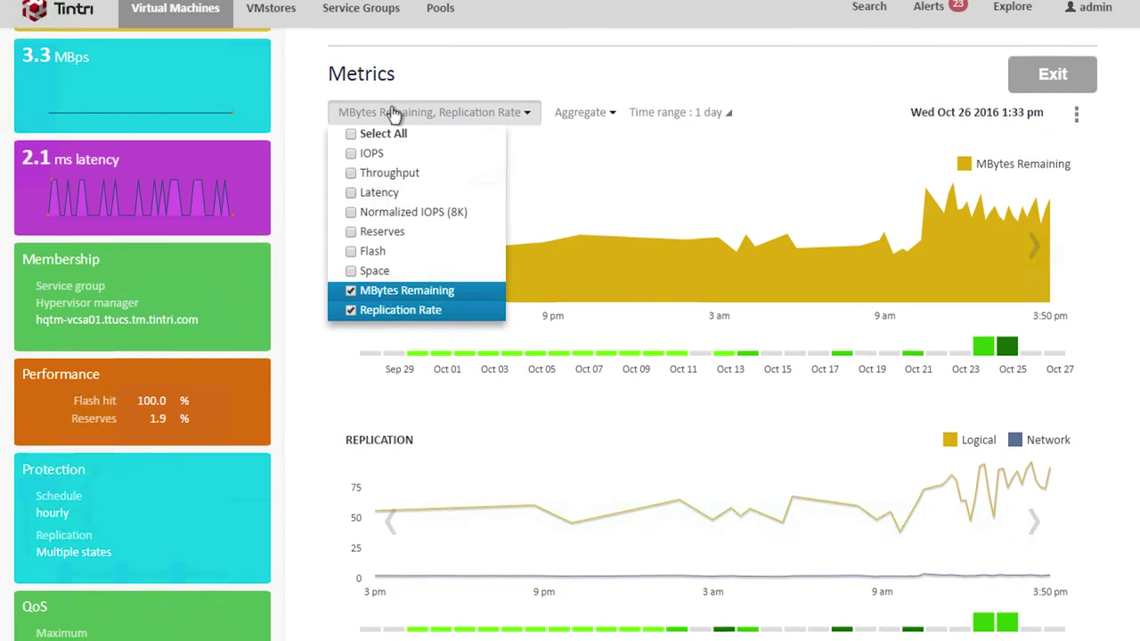
pyautogui.click(378, 87)
pyautogui.scroll(-1, 378, 96)
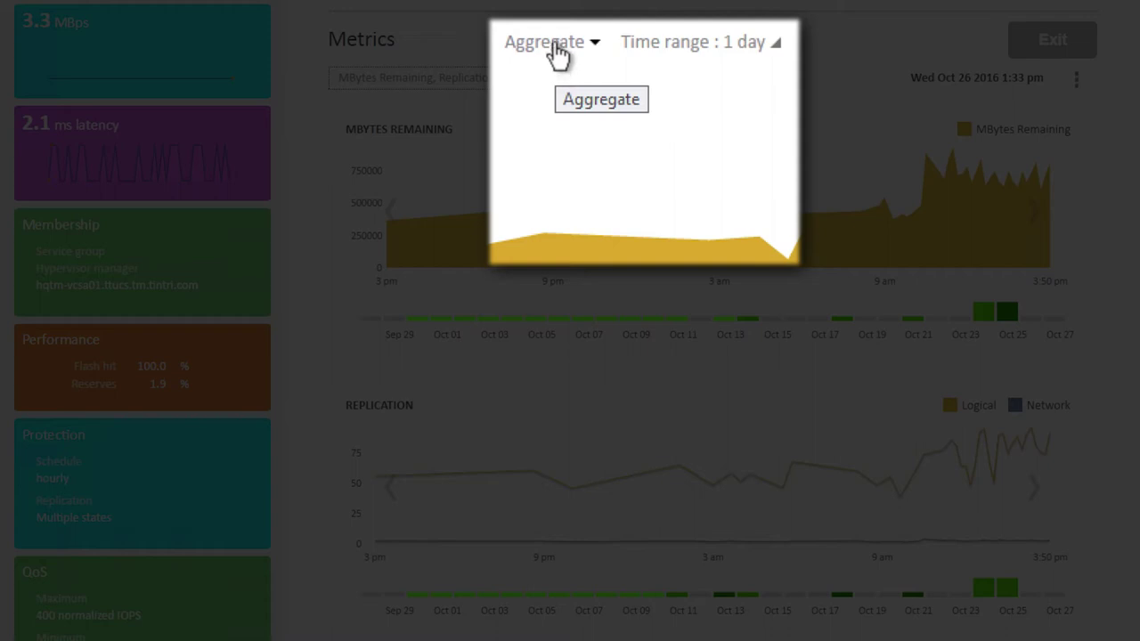
# Step: Keep Aggregate data and show the MBytes Remaining and Replication charts for Oct 09
pyautogui.click(552, 45)
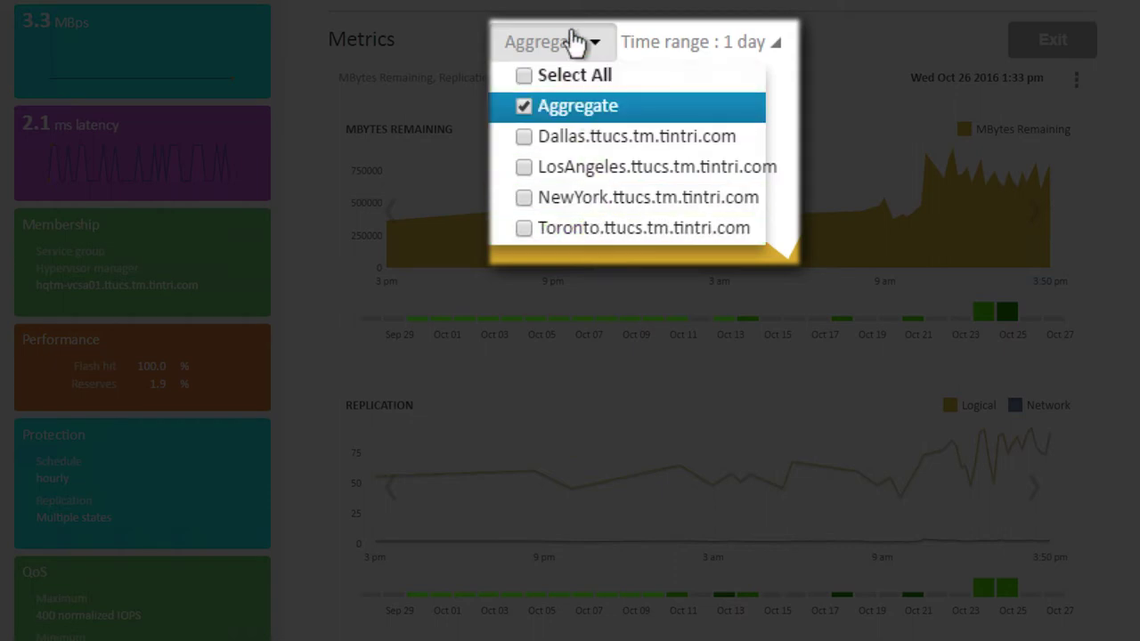
pyautogui.click(574, 42)
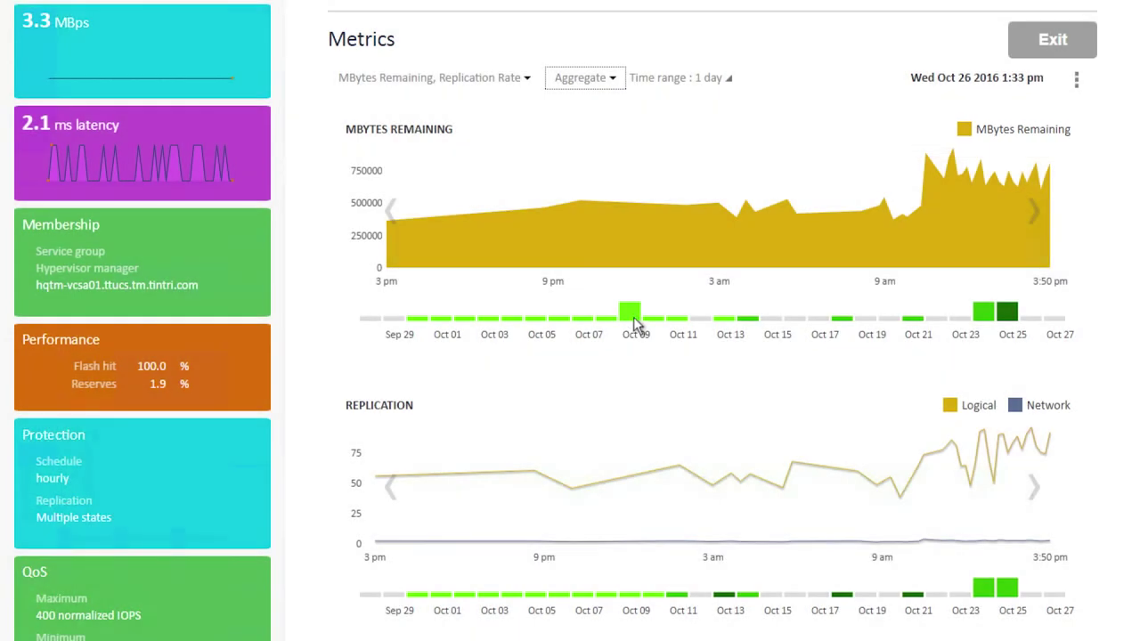
pyautogui.click(633, 316)
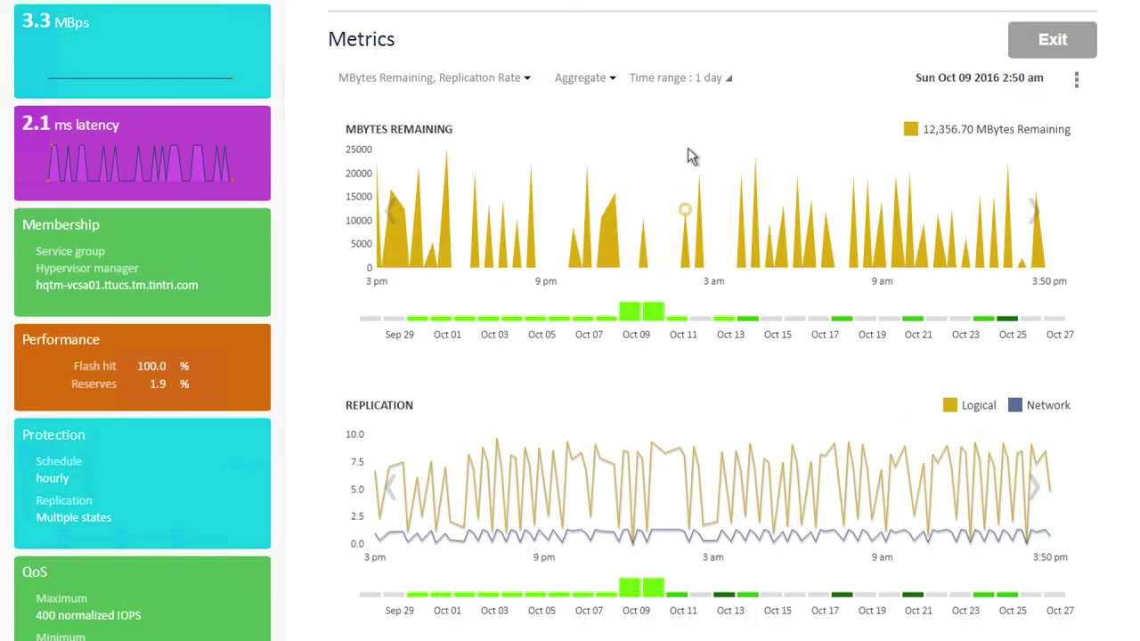
pyautogui.click(717, 80)
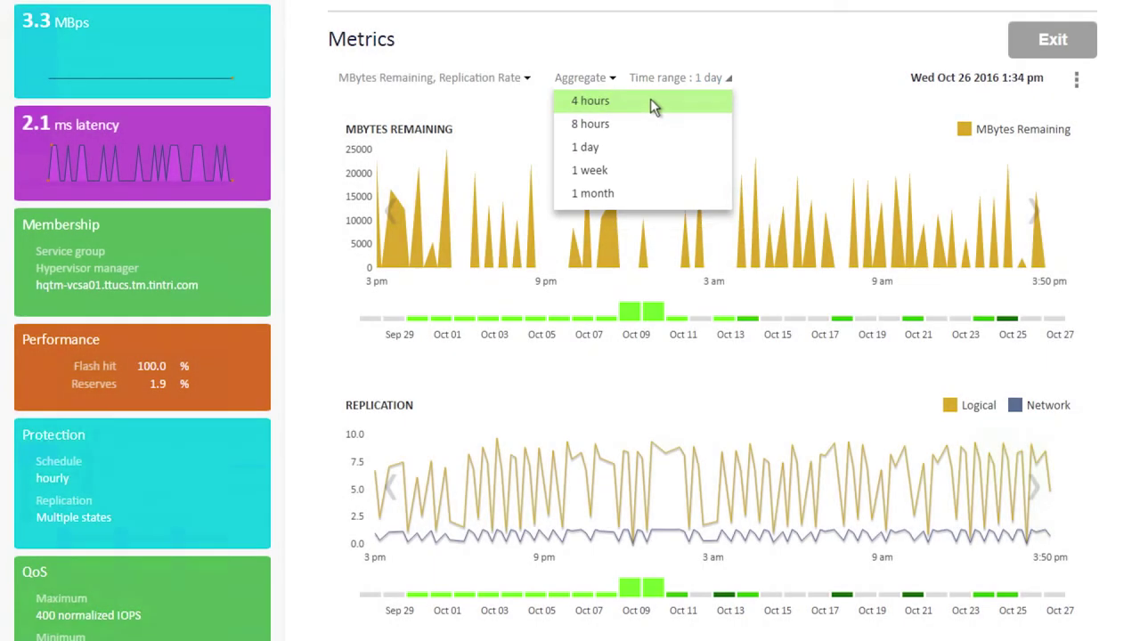
# Step: Set a 4-hour range and compare the charts for Oct 04, Oct 10 and Oct 12
pyautogui.click(651, 78)
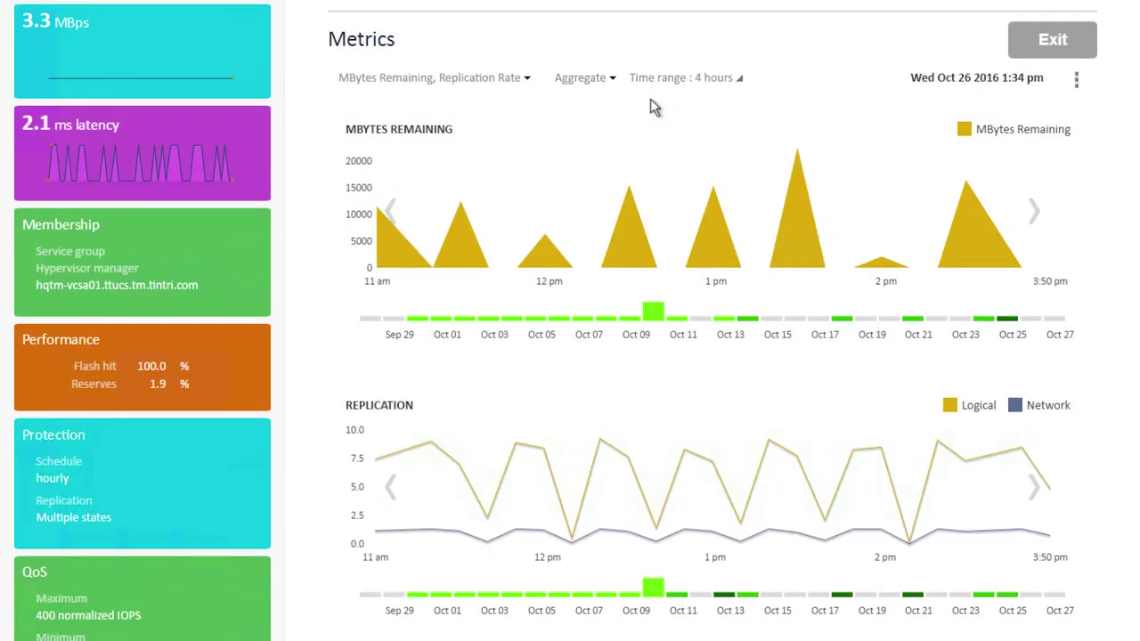
pyautogui.moveTo(633, 199)
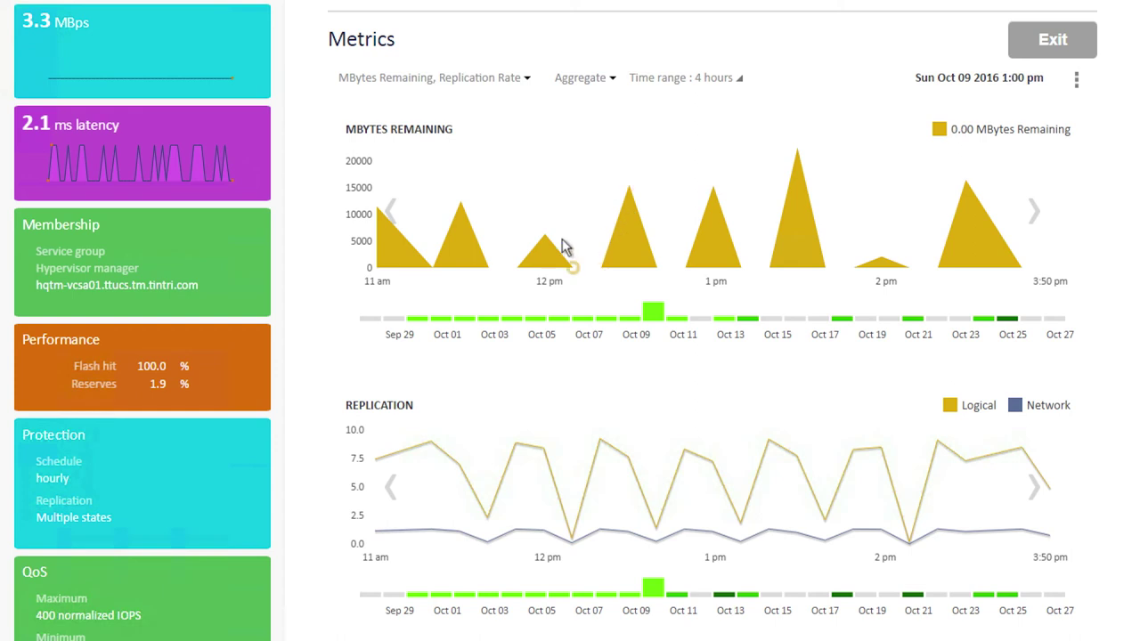
pyautogui.moveTo(551, 244)
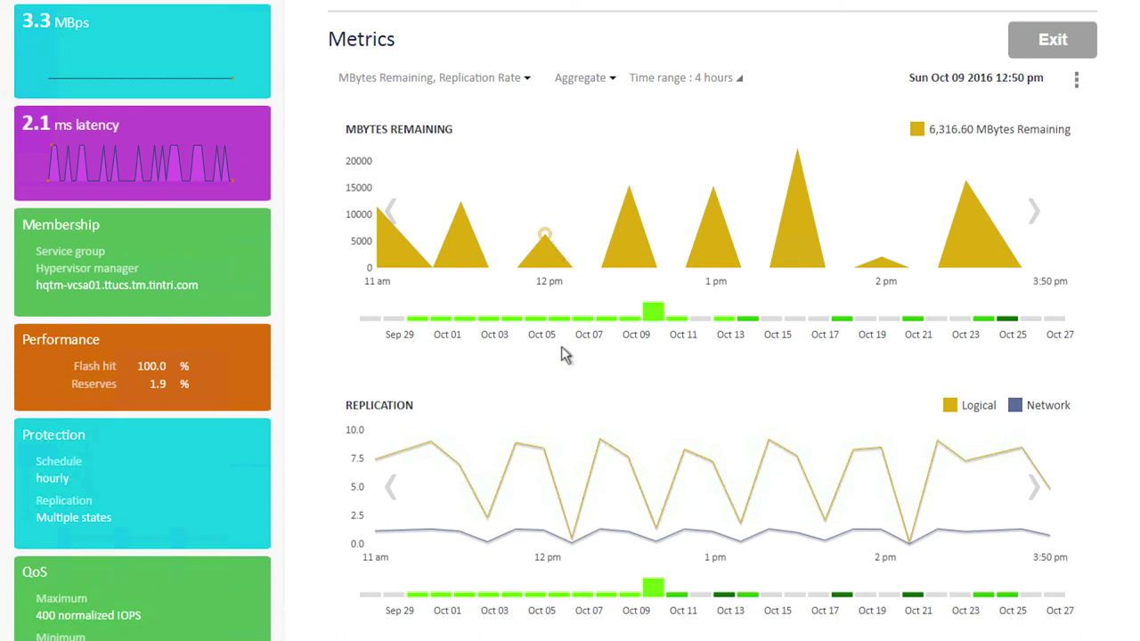
pyautogui.moveTo(595, 426)
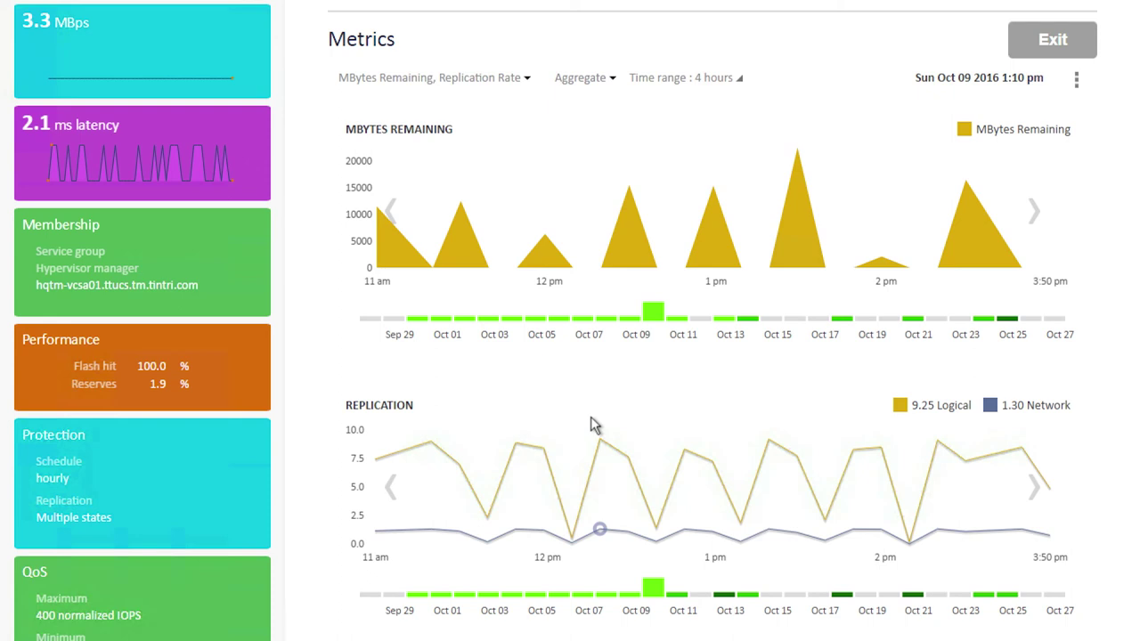
pyautogui.click(515, 315)
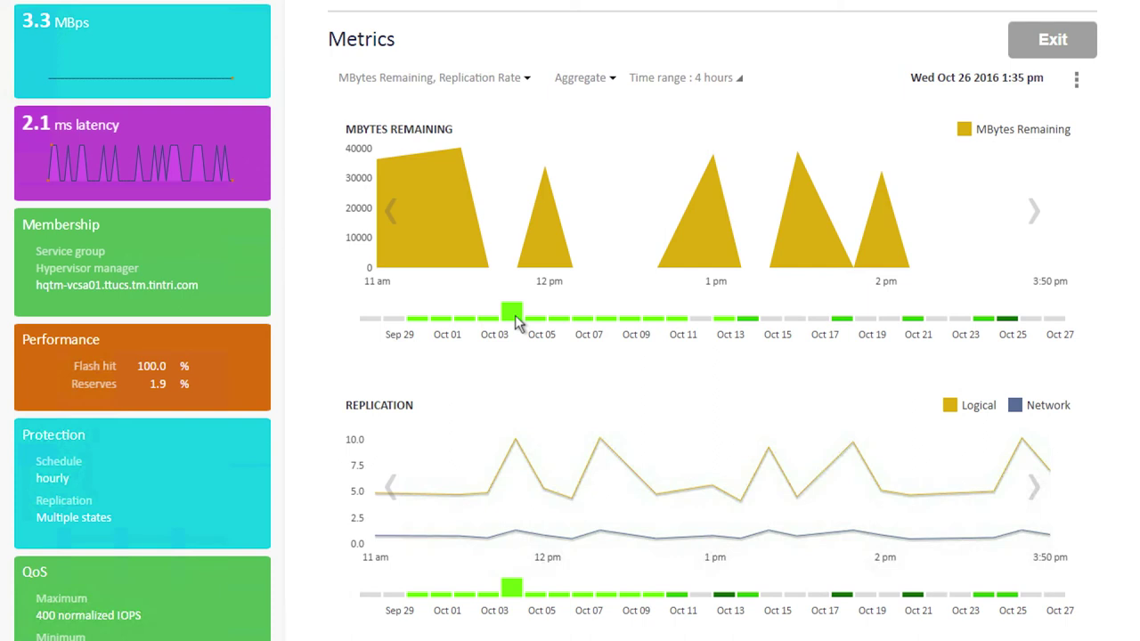
pyautogui.click(674, 316)
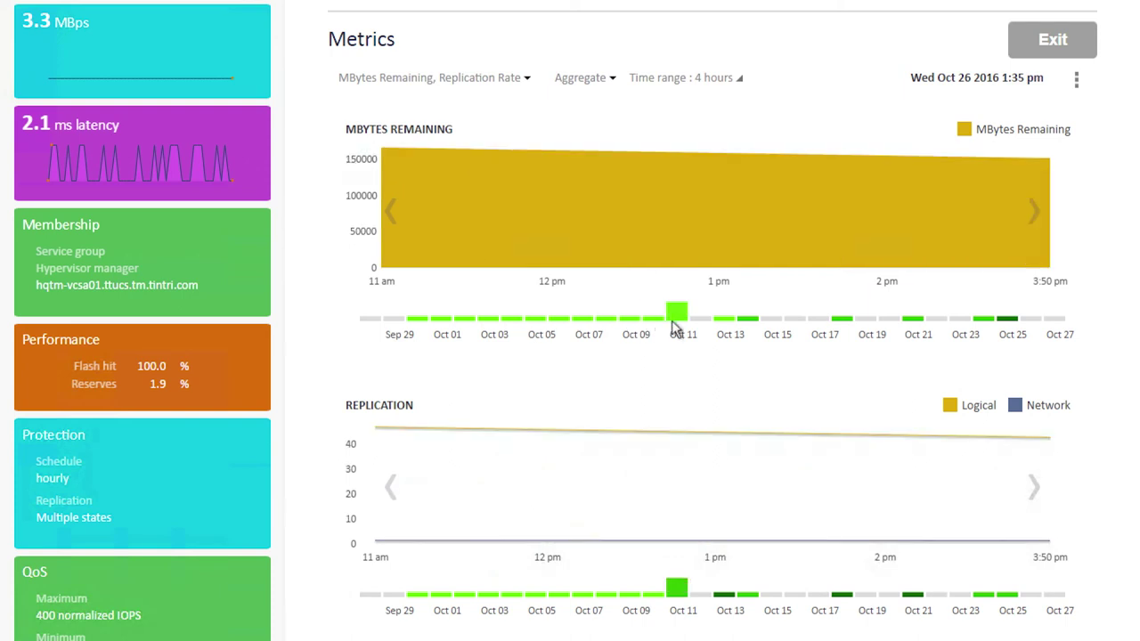
pyautogui.click(724, 317)
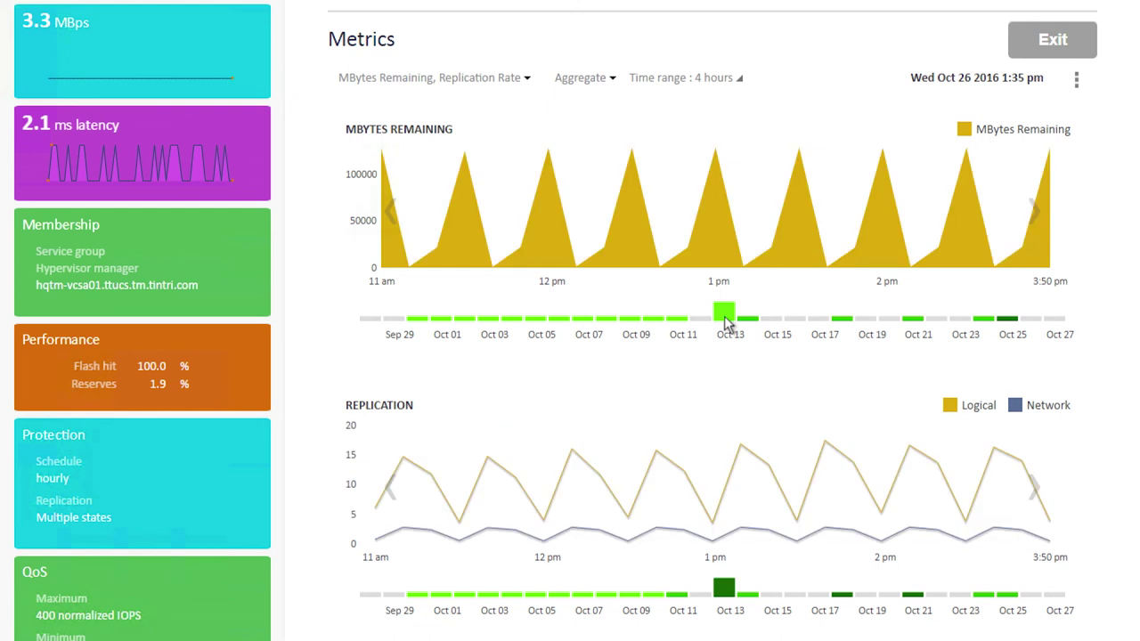
# Step: Exit the Metrics page and return to the key-metrics dashboard for all 4 VMs
pyautogui.click(1042, 43)
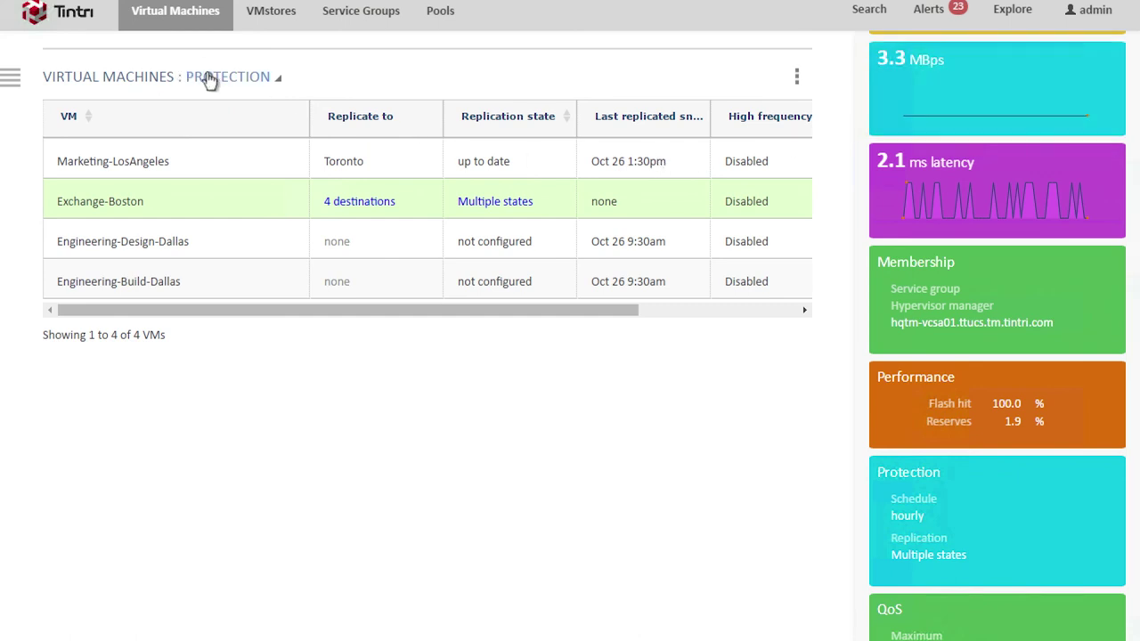
pyautogui.click(82, 18)
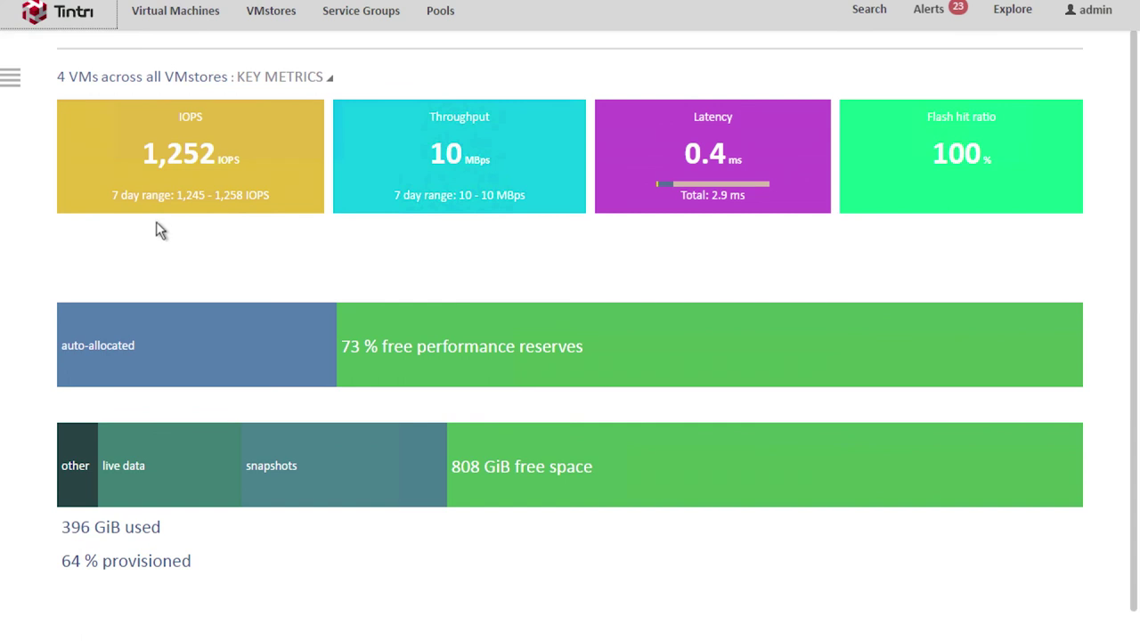